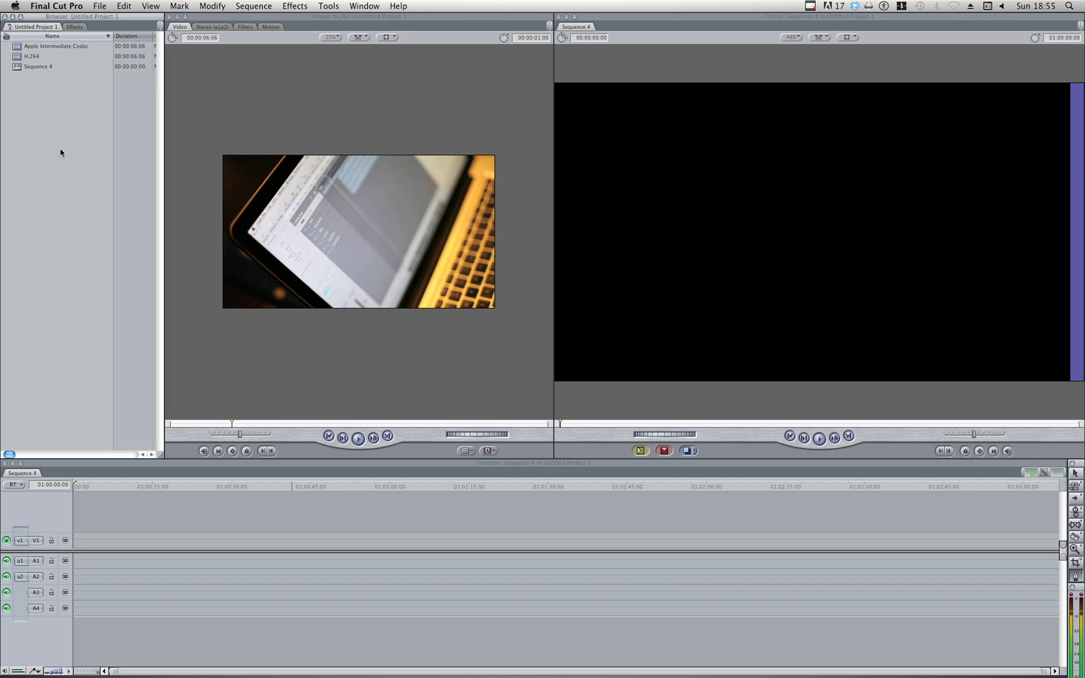
- Play the H.264 clip in the Viewer from its first frame
double_click(17, 59)
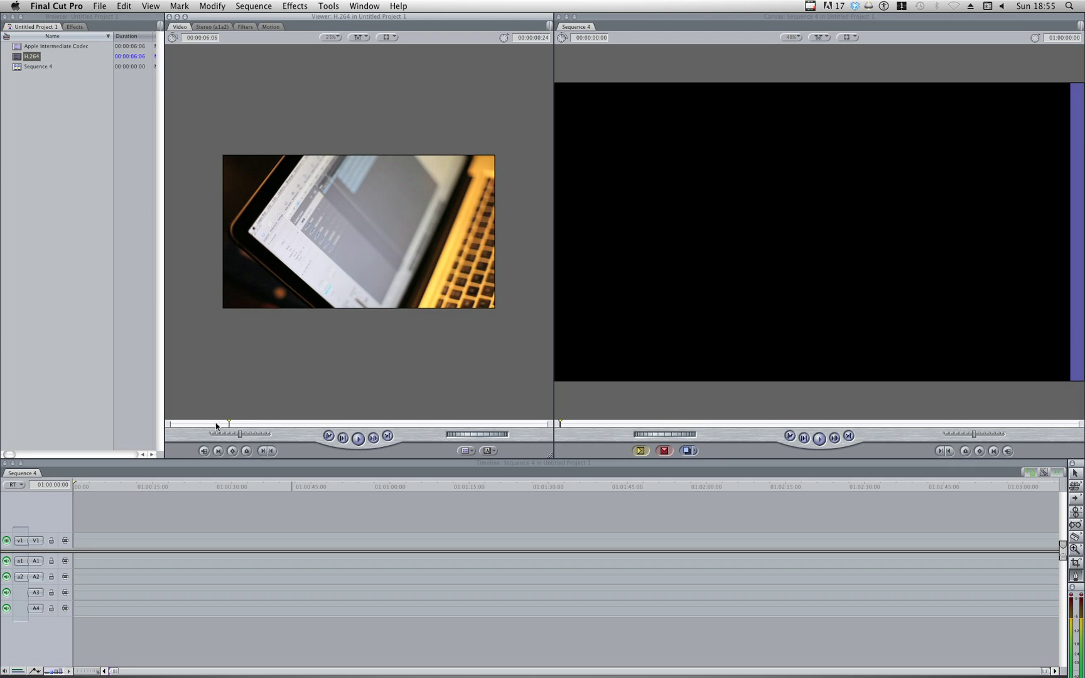
left_click_drag(200, 424, 172, 426)
key("space")
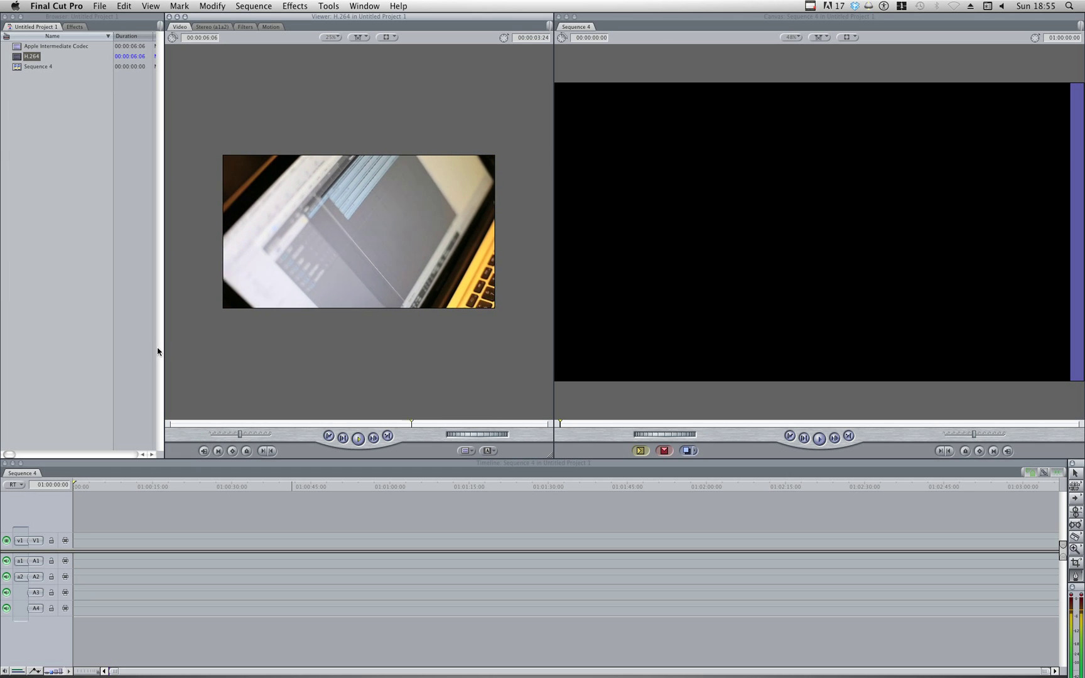
left_click(73, 202)
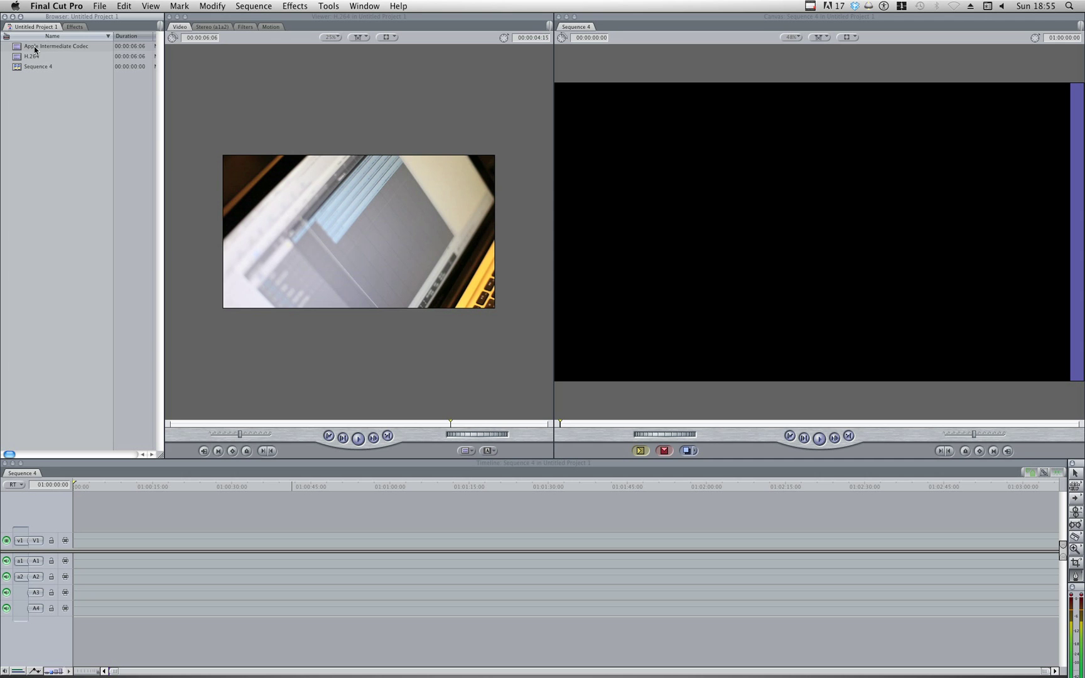
- Play the Apple Intermediate Codec clip, then drop the H.264 clip at the start of Sequence 4
left_click(35, 50)
double_click(35, 49)
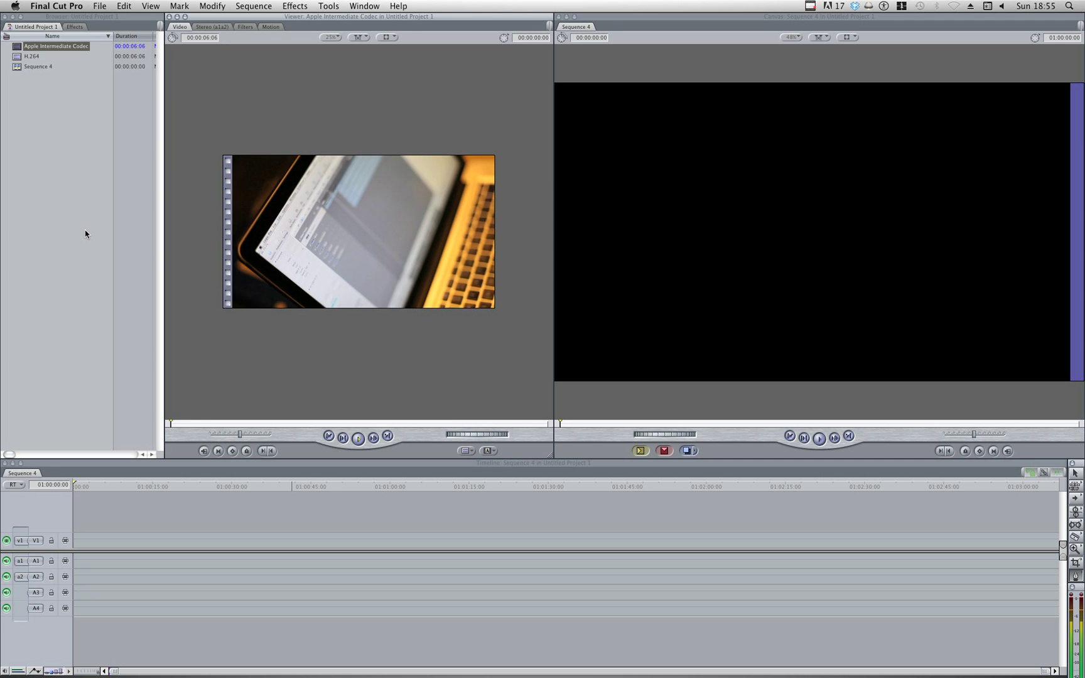
key("space")
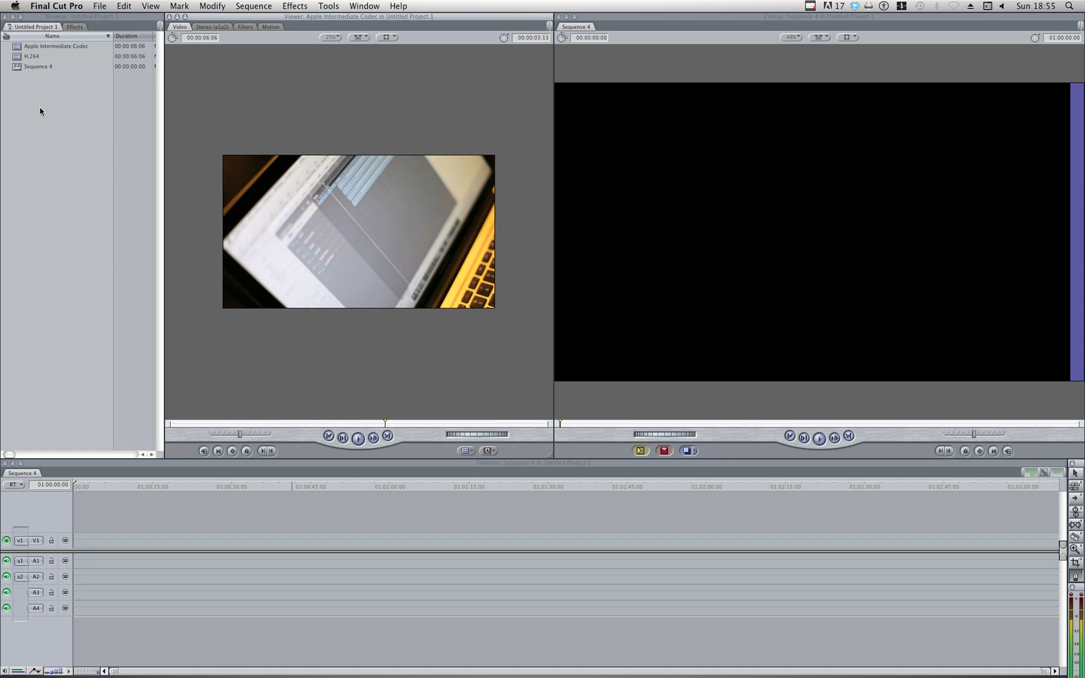
left_click(17, 58)
left_click_drag(17, 58, 80, 543)
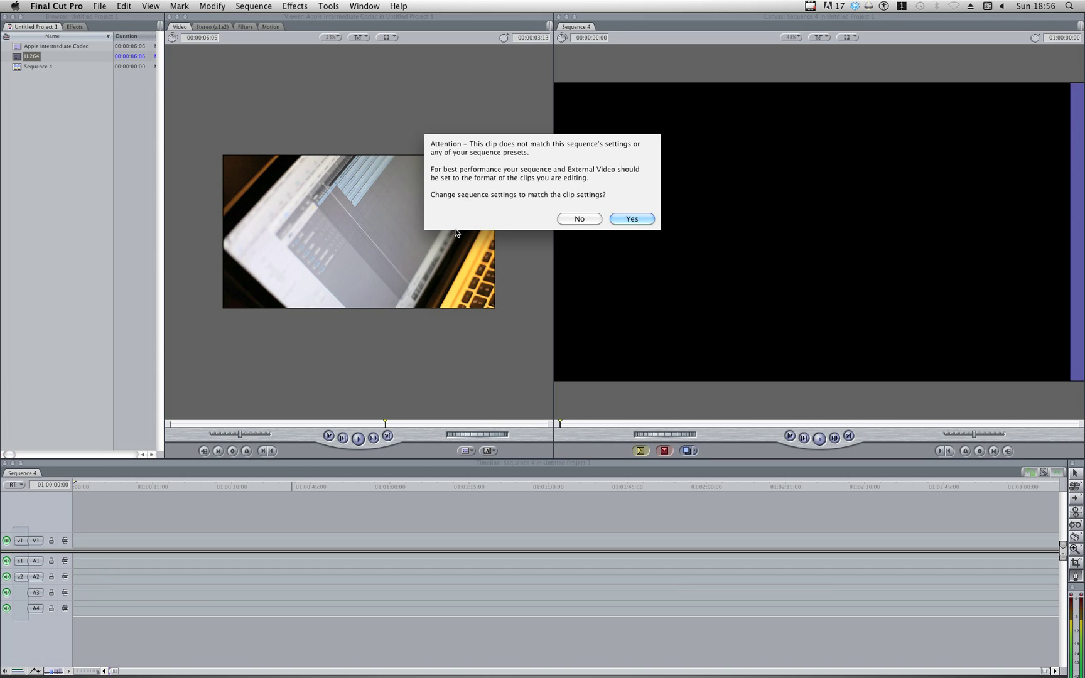
- Accept matching Sequence 4's settings to the H.264 clip and play it from the start
left_click(631, 218)
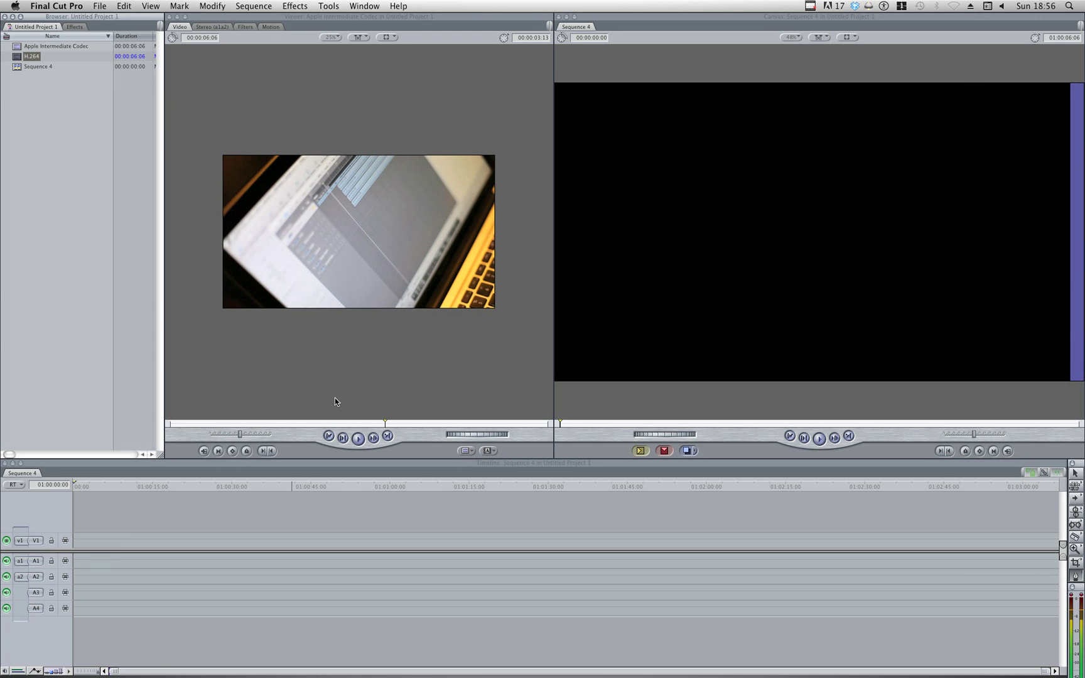
left_click_drag(91, 484, 68, 486)
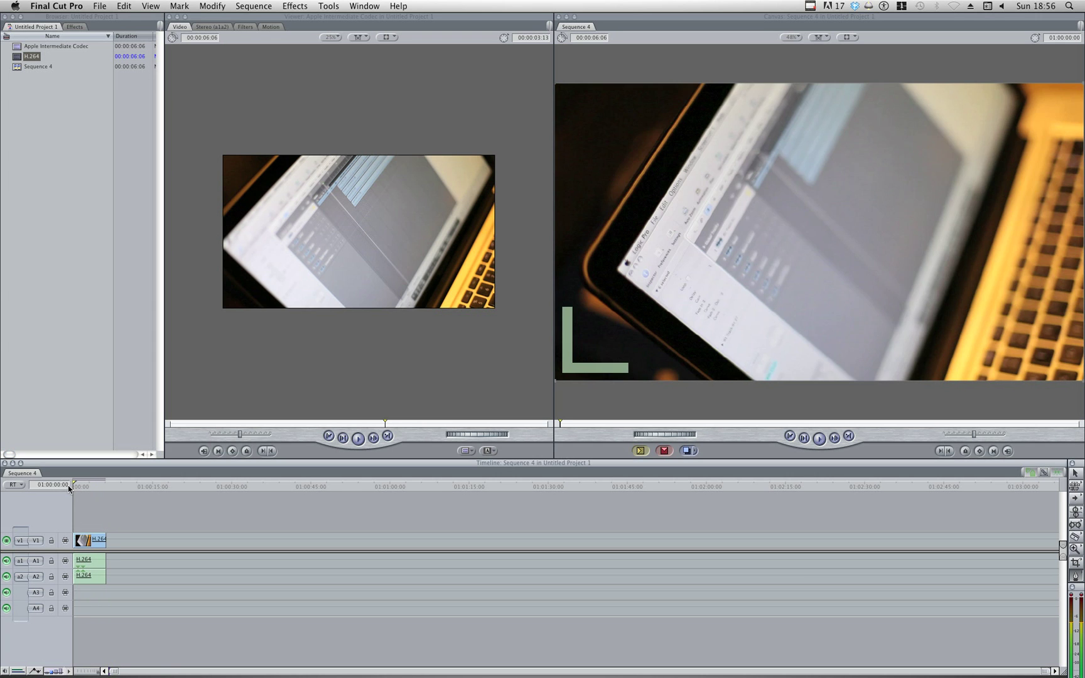
key("space")
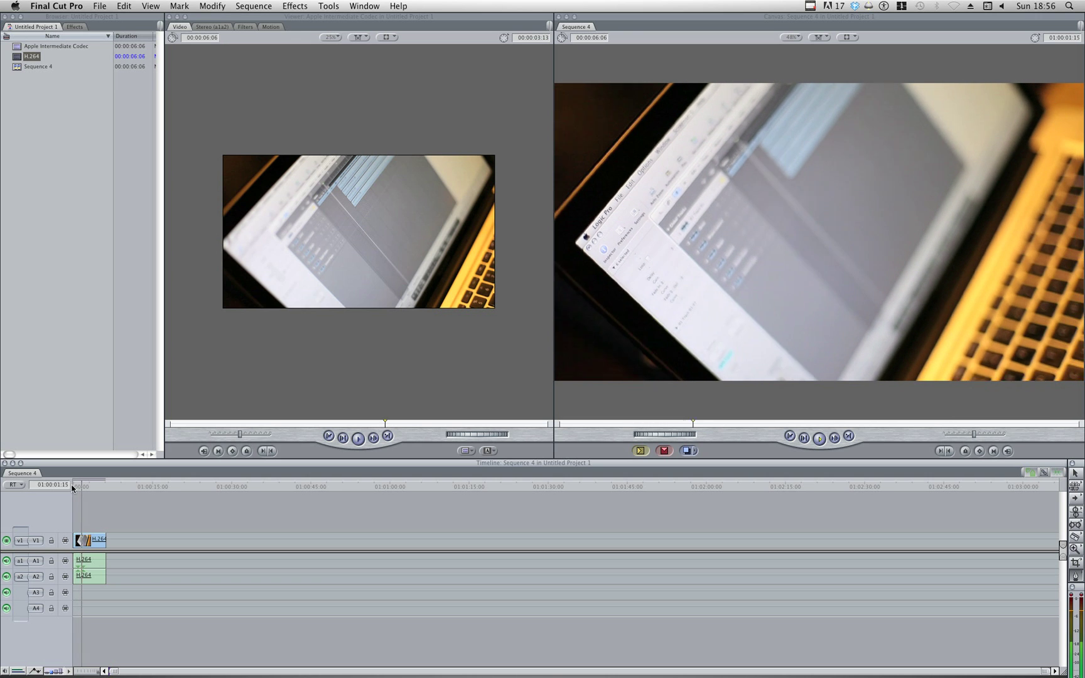
key("space")
- Zoom the timeline, scrub the clip's opening seconds, and turn on Clip Overlays
key("super+equal")
key("super+equal")
key("super+equal")
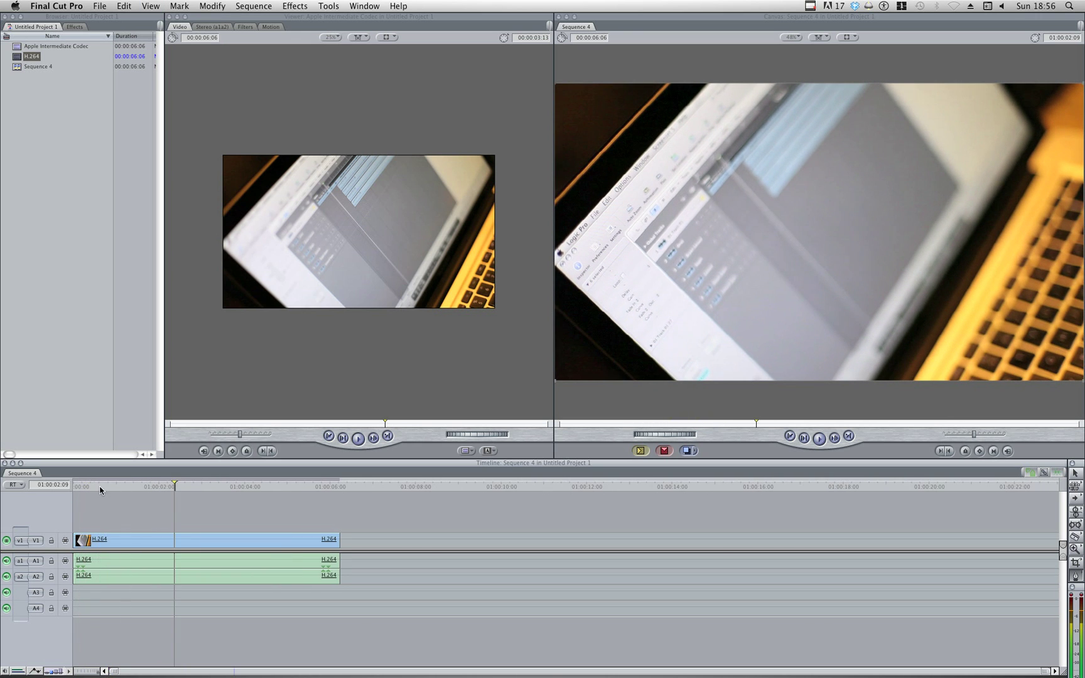
left_click(154, 489)
left_click_drag(130, 486, 215, 495)
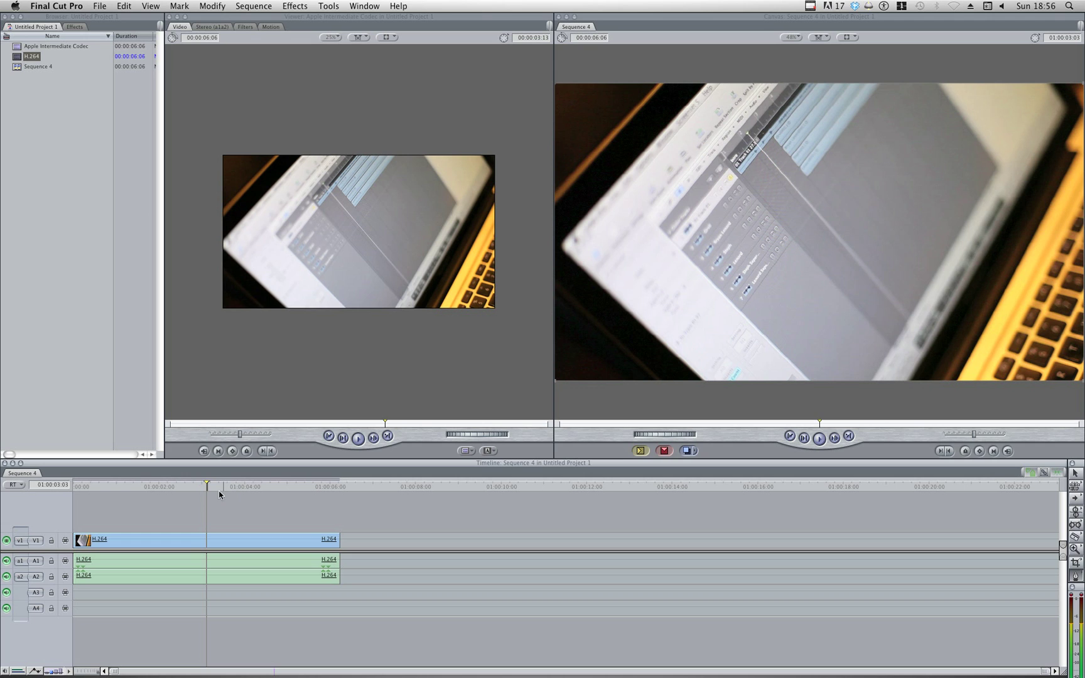
left_click(132, 485)
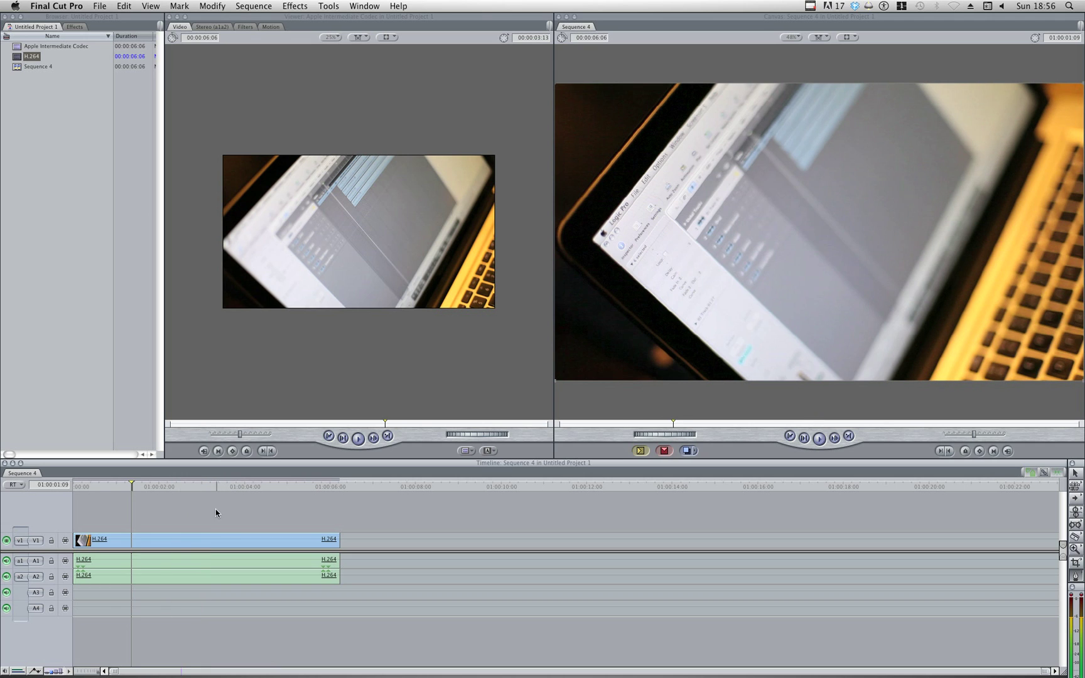
left_click(35, 670)
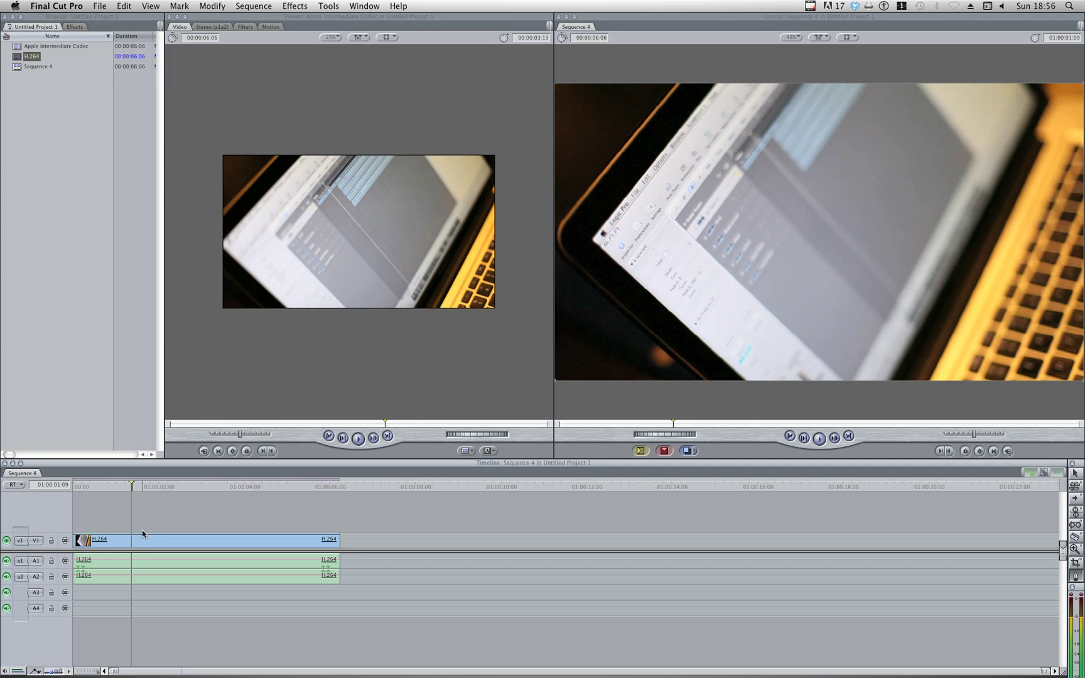
- Add opacity keyframes on the V1 H.264 clip forming two dips near its start
left_click(109, 534)
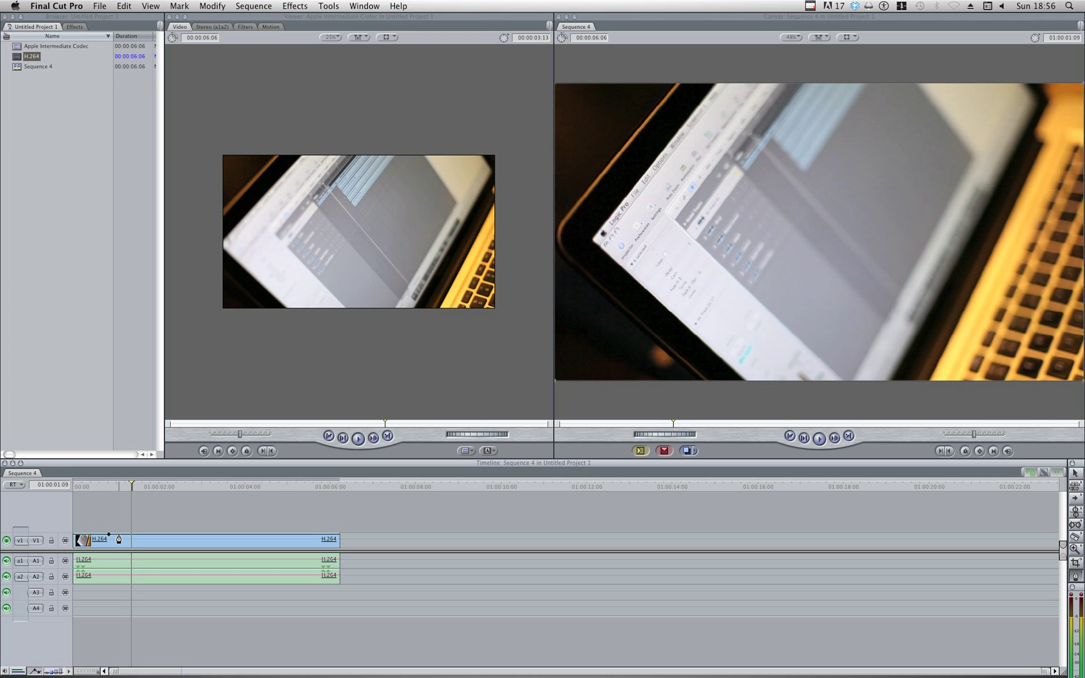
left_click_drag(119, 534, 175, 534)
left_click(148, 534)
- Start rendering the sequence with Cmd+R, then cancel the render
key("super+r")
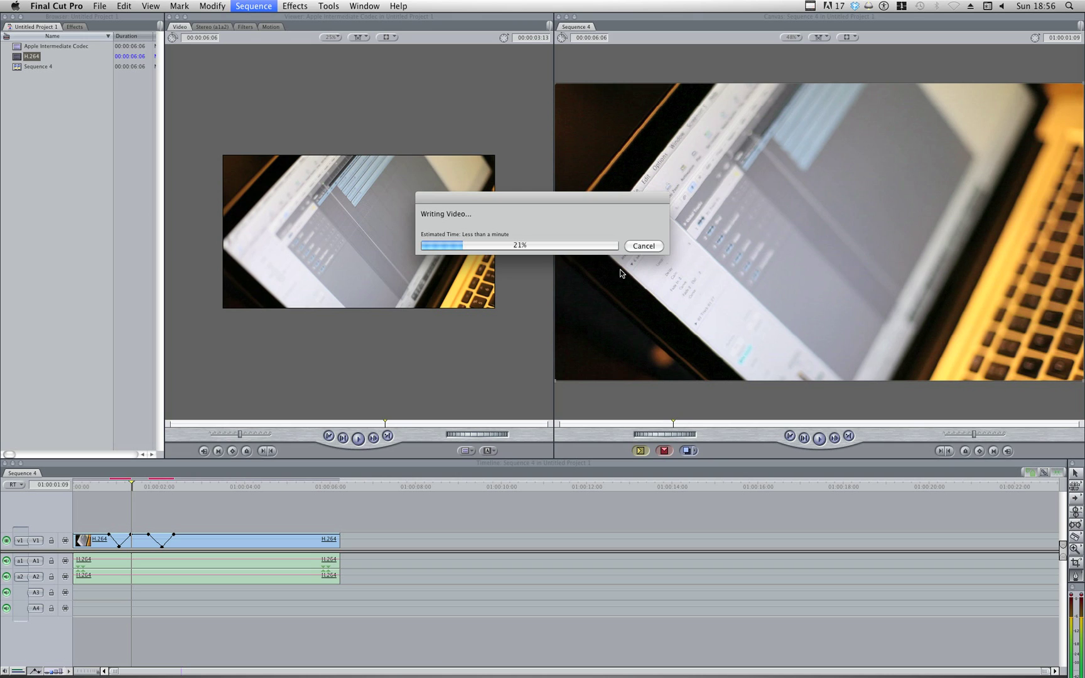
left_click(643, 246)
left_click(67, 226)
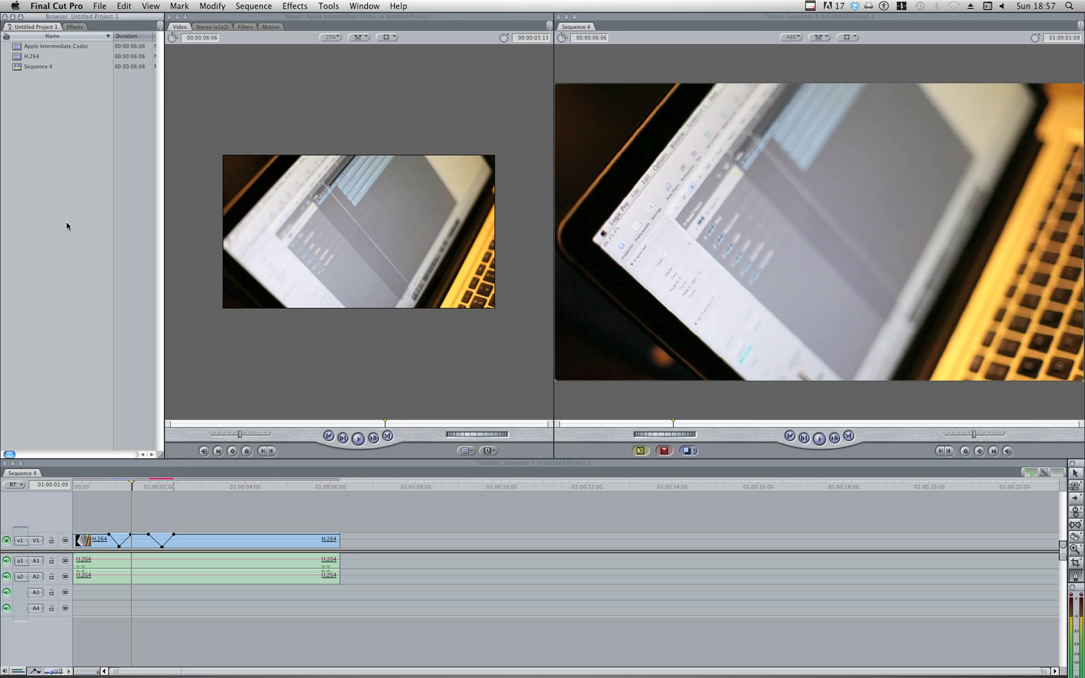
- Create Sequence 5 and drop the Apple Intermediate Codec clip into it, accepting matched settings
key("super+n")
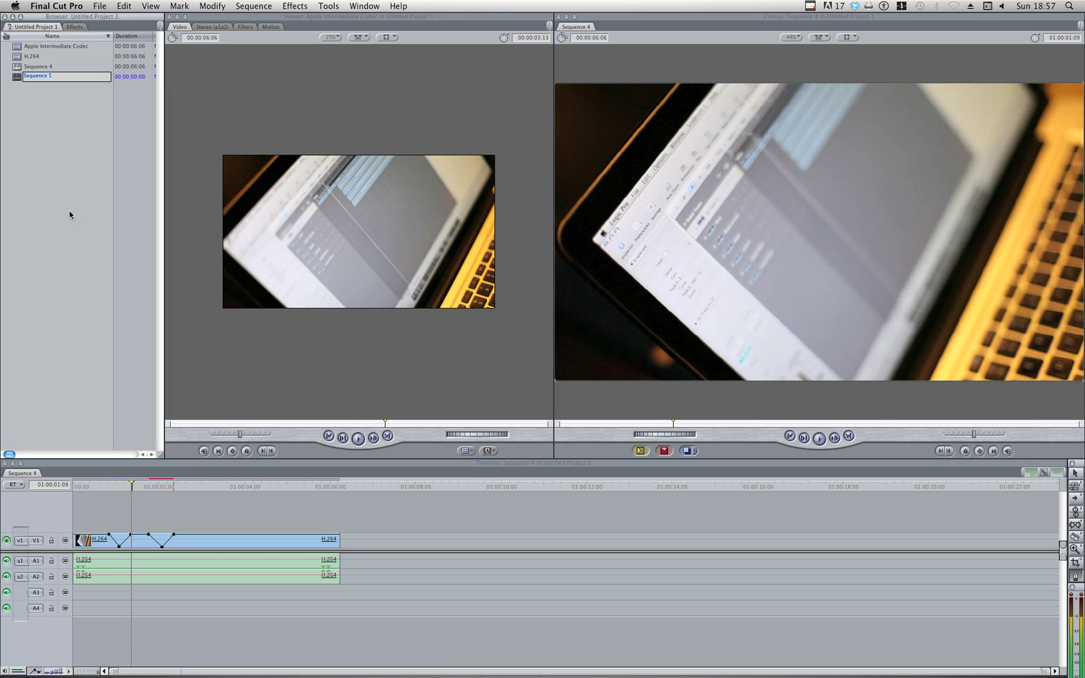
left_click(35, 107)
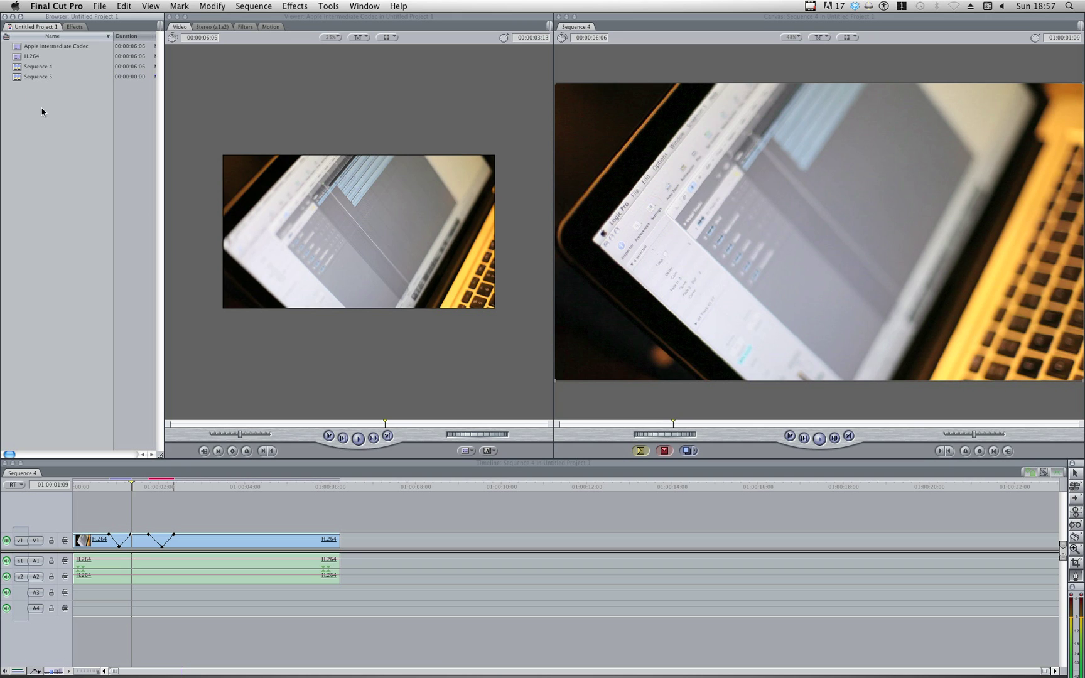
double_click(19, 78)
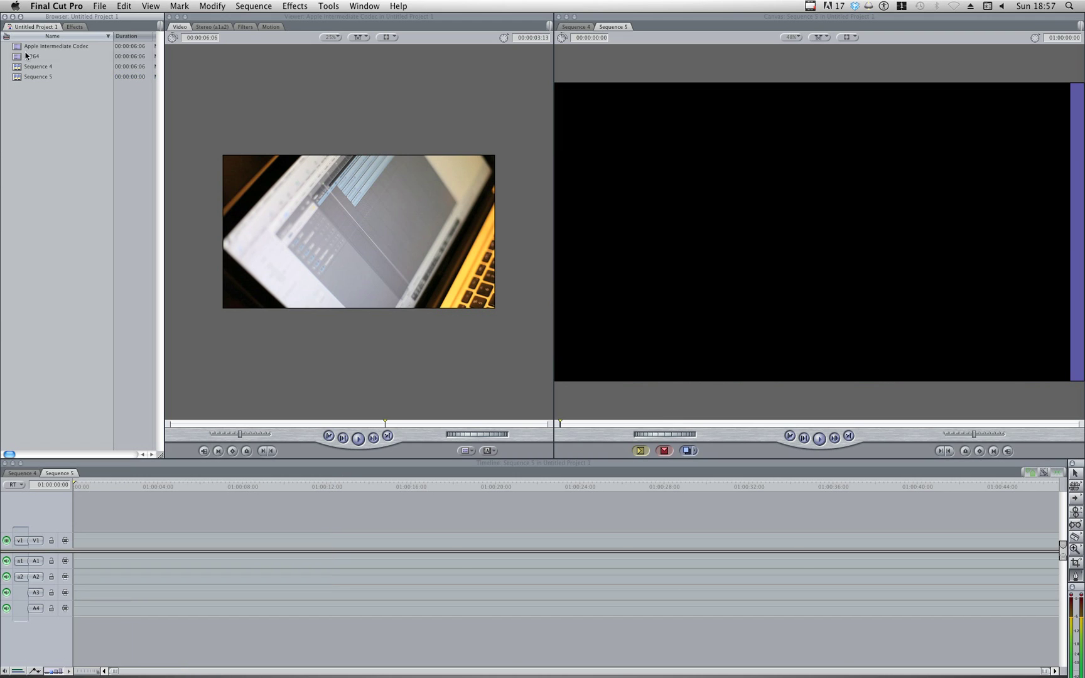
left_click_drag(25, 47, 73, 542)
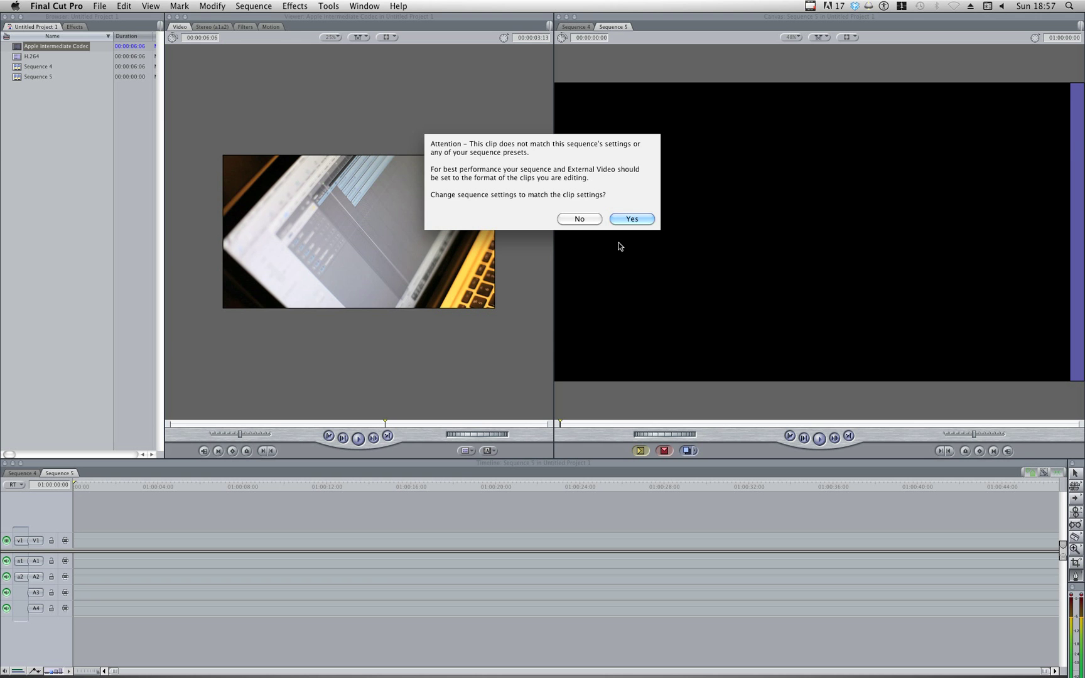
left_click(627, 219)
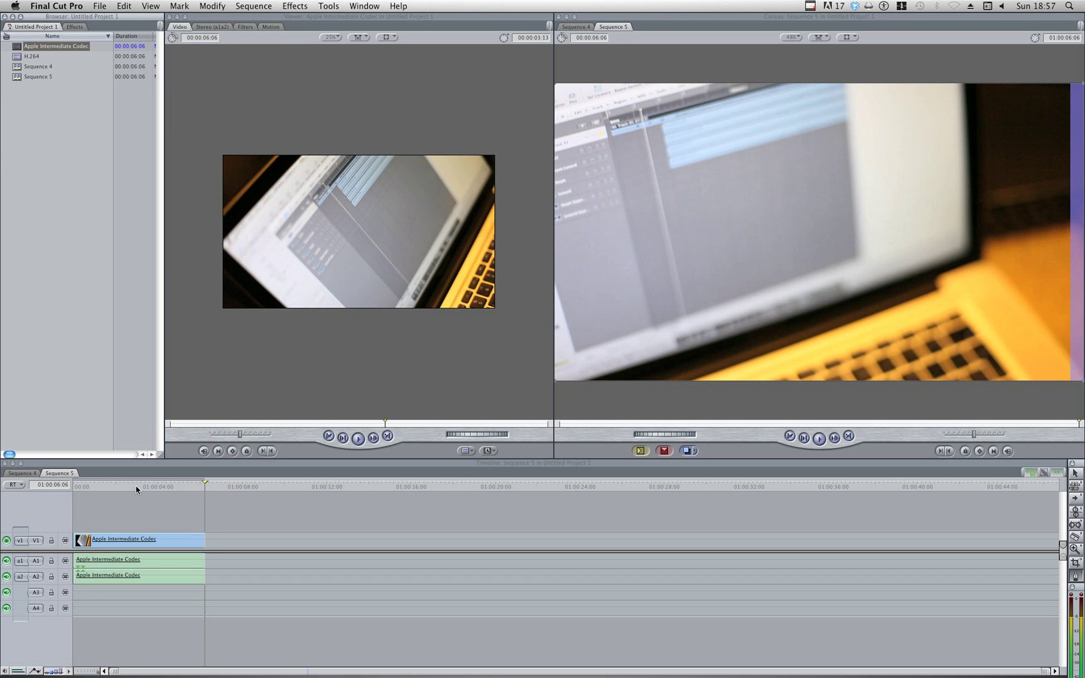
- Turn on Clip Overlays and keyframe two opacity dips on the Apple Intermediate Codec clip
left_click_drag(137, 490, 106, 491)
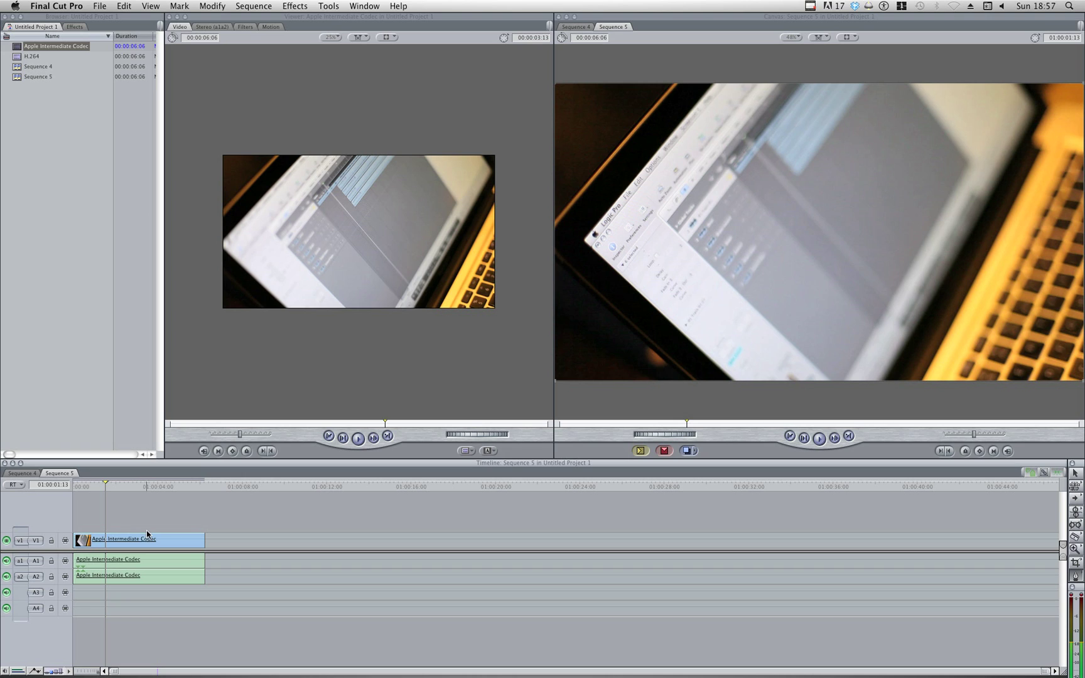
left_click(35, 671)
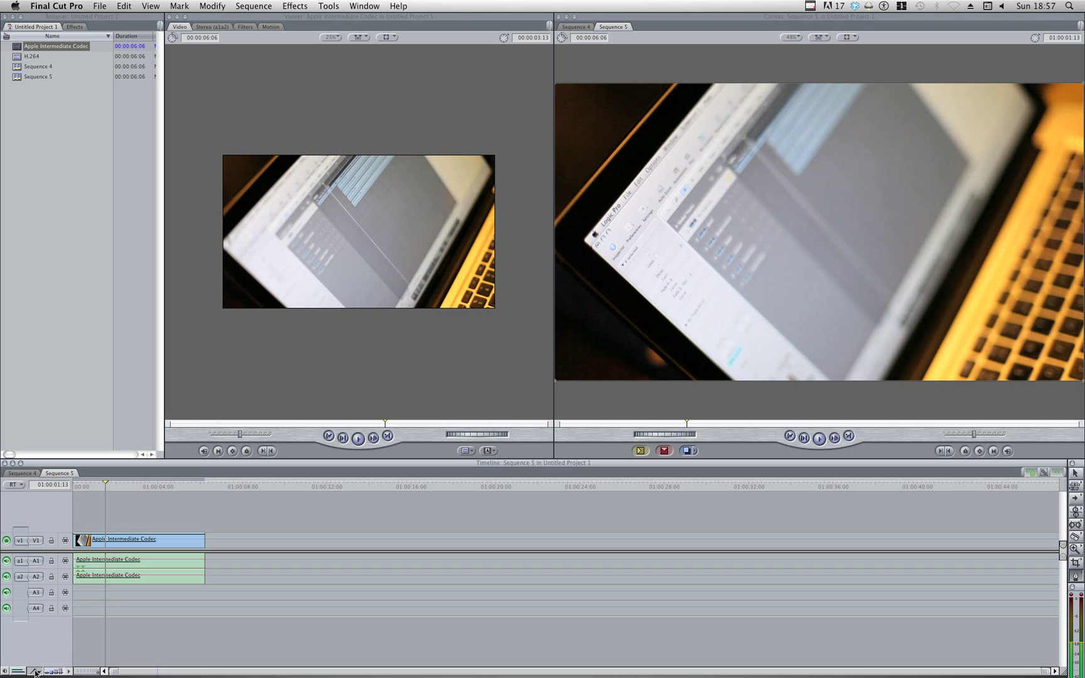
left_click_drag(107, 540, 141, 535)
left_click(119, 535)
left_click(130, 535)
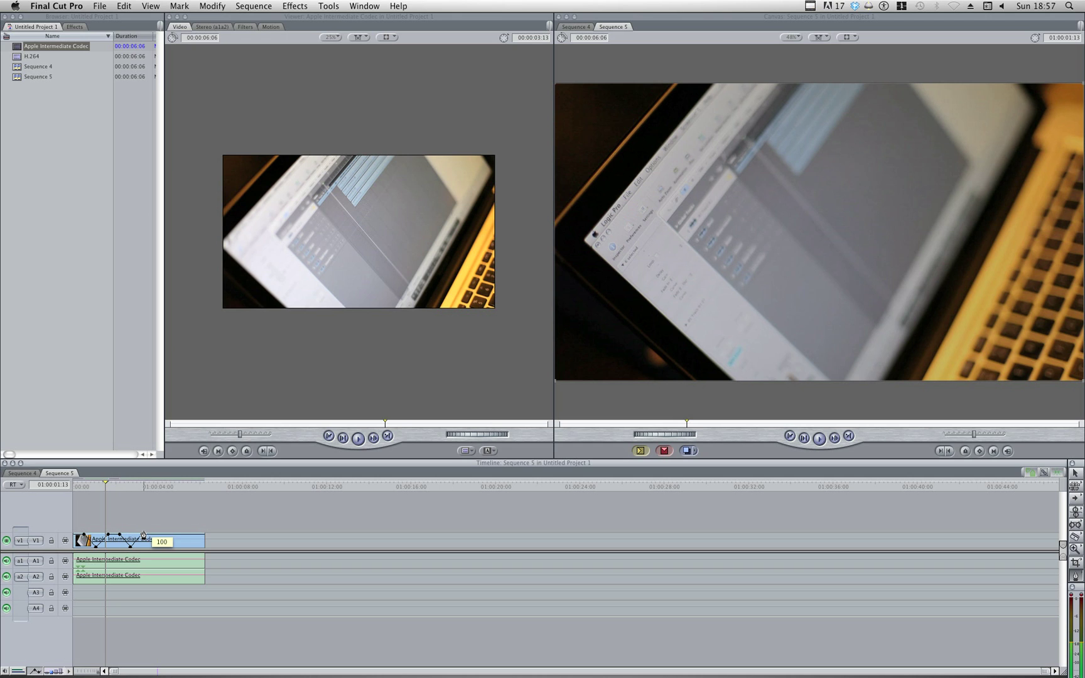
left_click(102, 485)
- Play Sequence 5 from the start and scrub its clip through to 01:00:04:20
left_click_drag(101, 484, 73, 484)
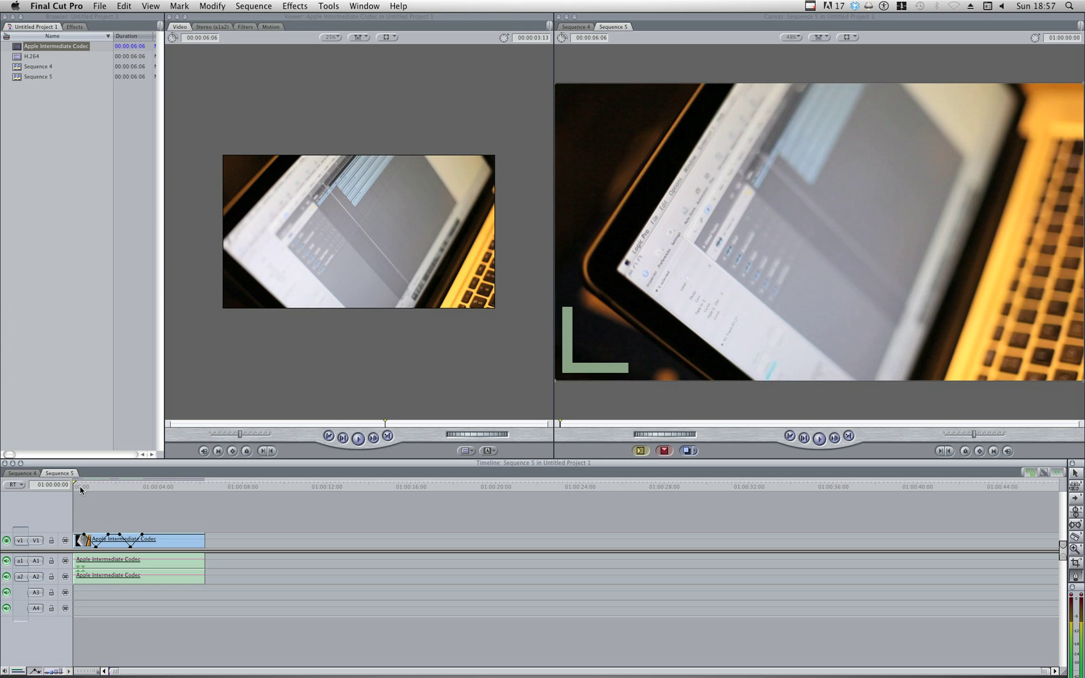
key("space")
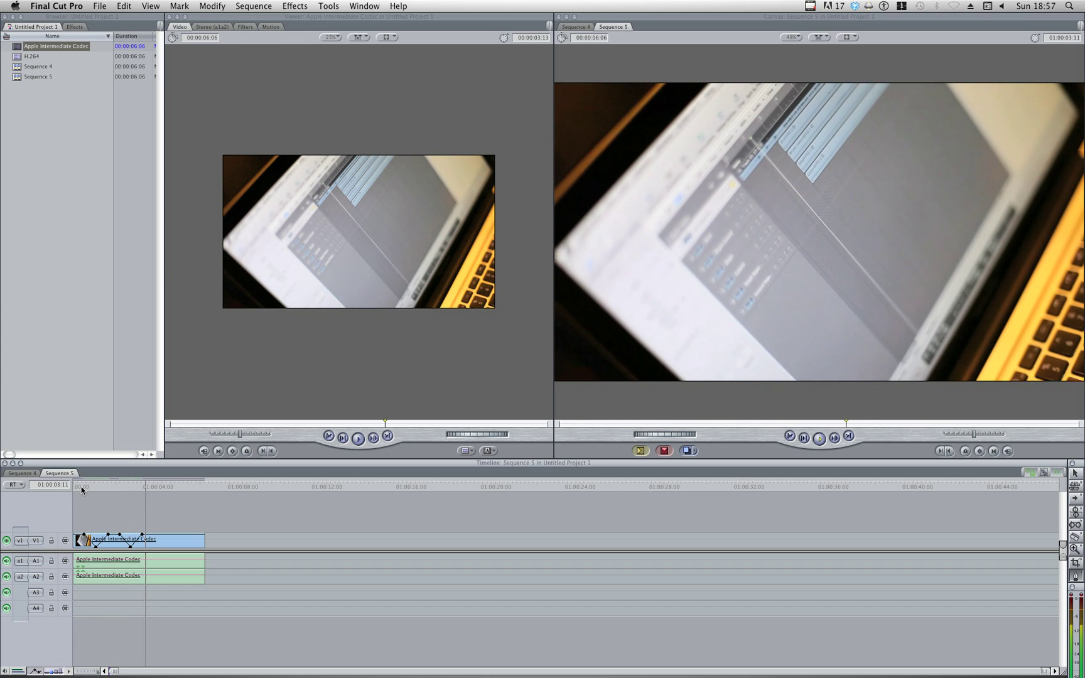
left_click(124, 485)
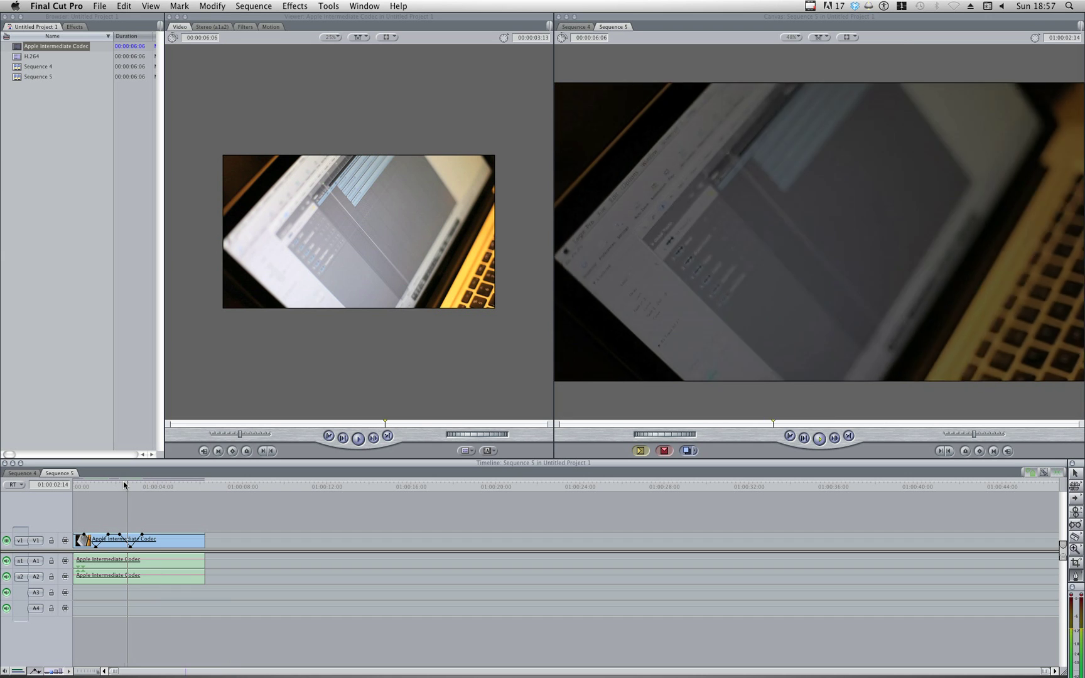
left_click(29, 474)
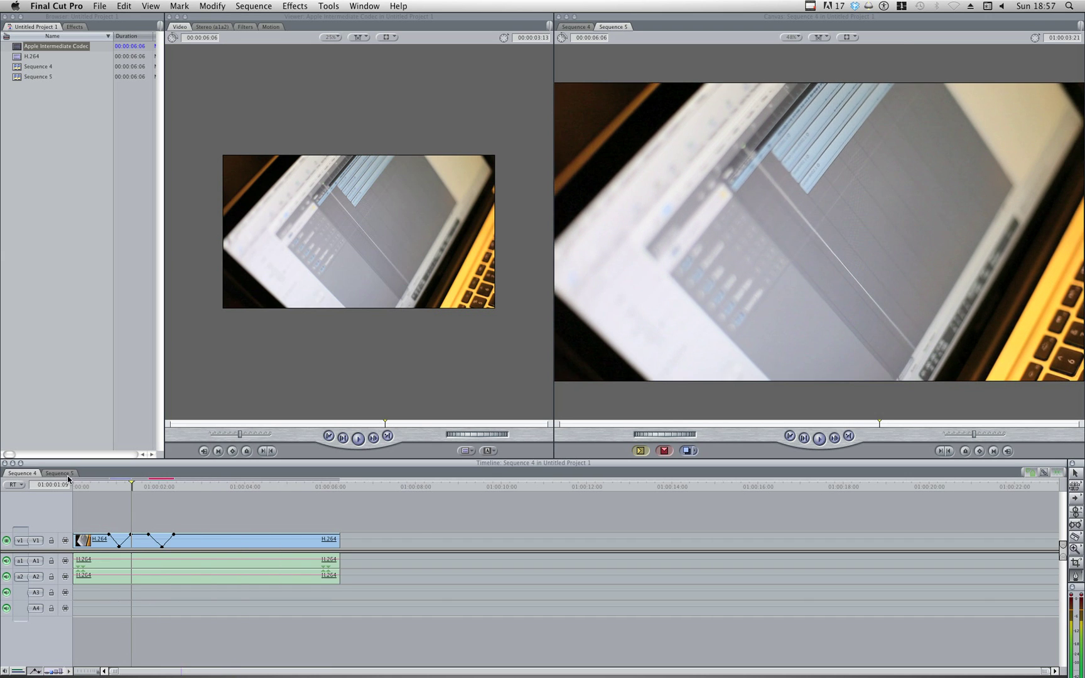
left_click(67, 475)
left_click(90, 486)
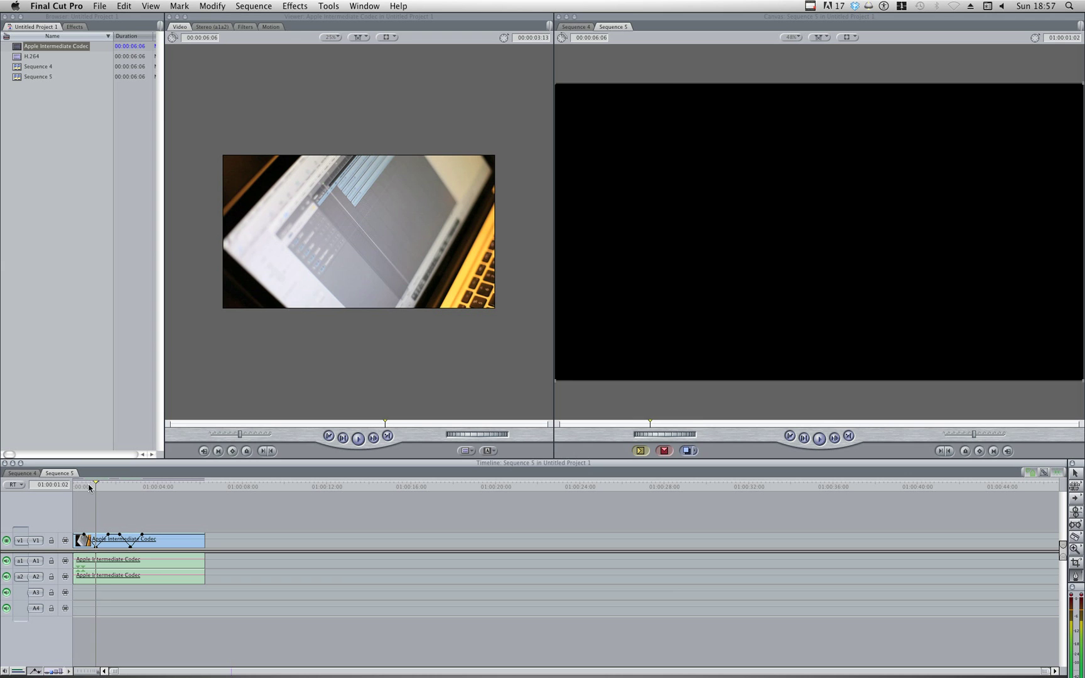
mouse_move(90, 487)
left_mouse_down()
mouse_move(174, 489)
mouse_move(68, 490)
left_mouse_up()
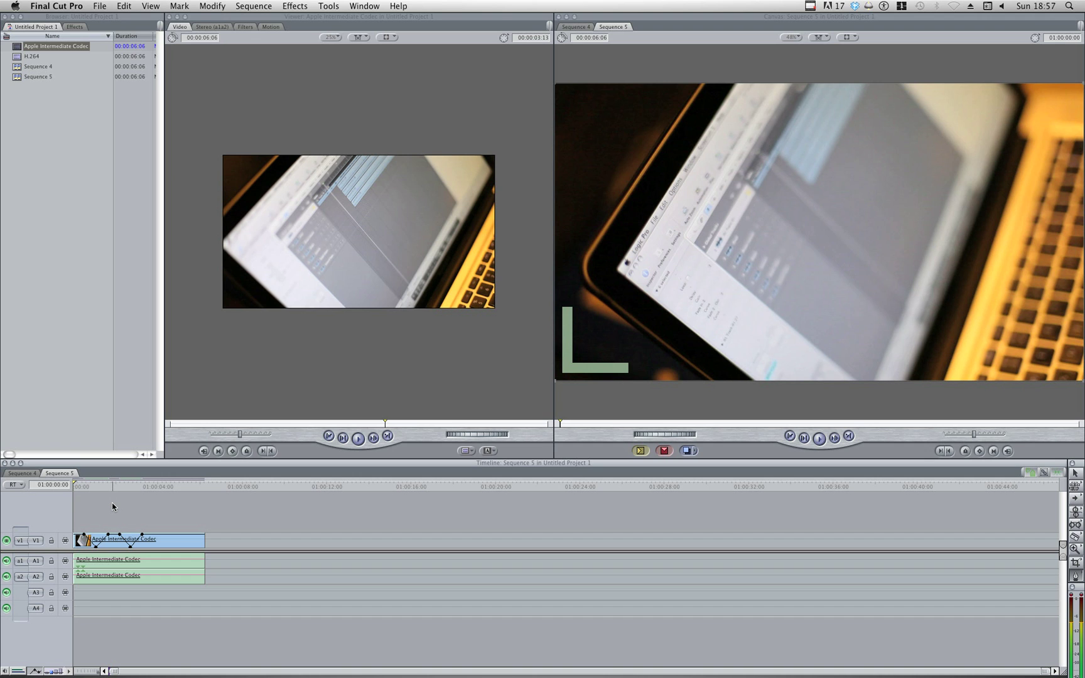
- Show the Squared 5 download page in Firefox, then bring MPEG Streamclip back to the front
key("super+Tab")
key("super+Tab")
key("super+Tab")
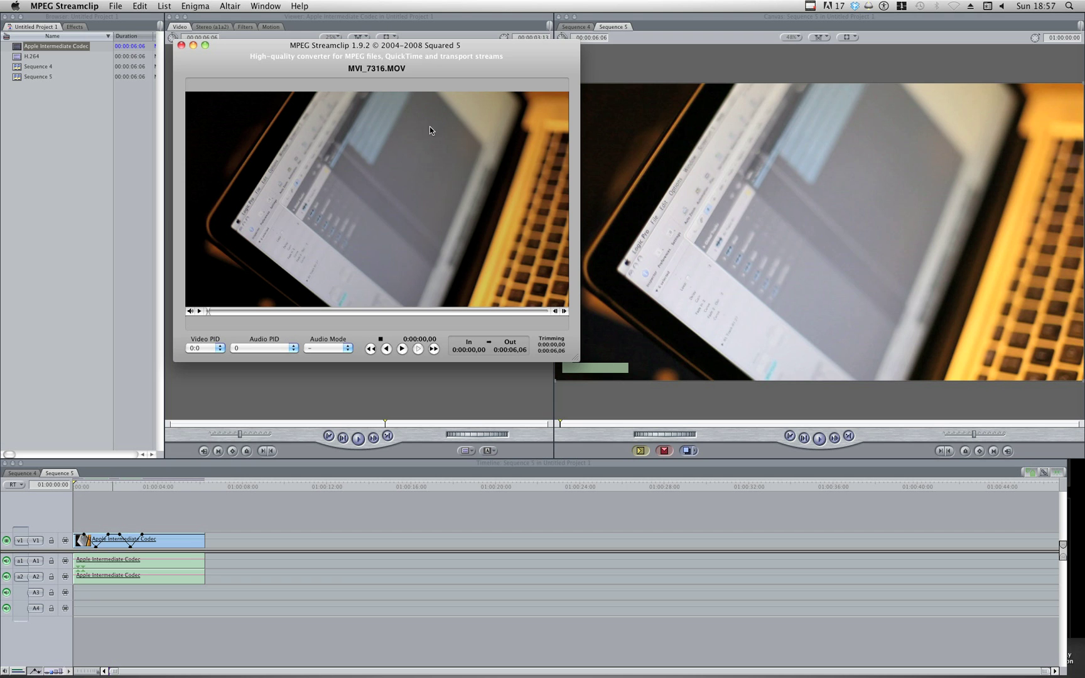
key("super+Tab")
key("super+Tab")
key("super+Tab")
key("super+Tab")
key("super+Tab")
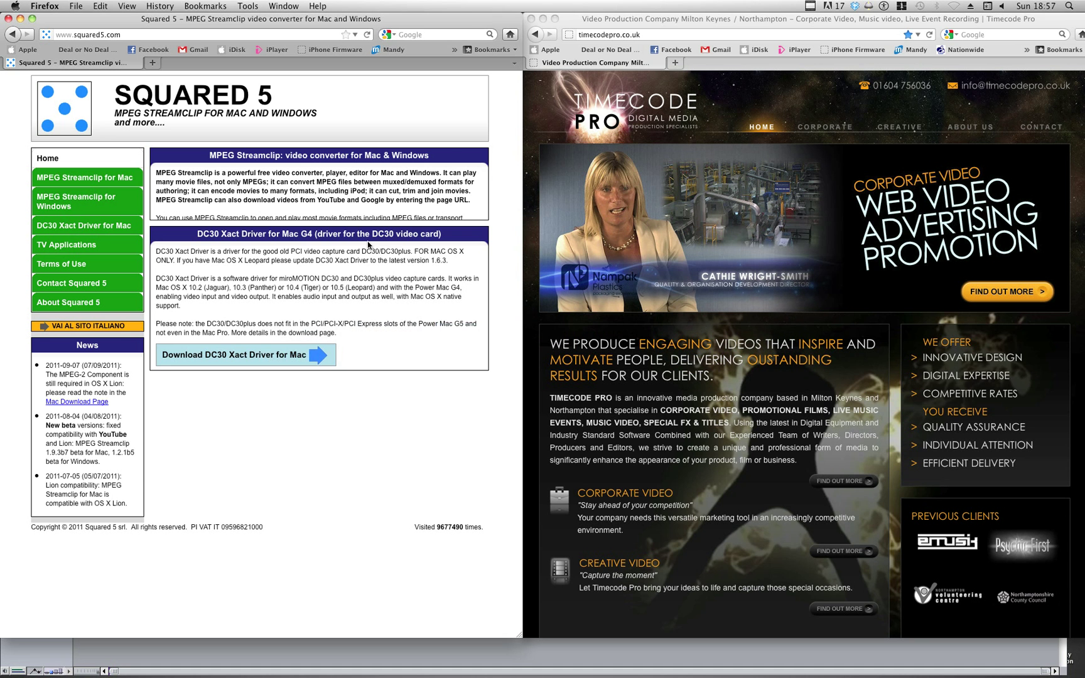
mouse_move(311, 186)
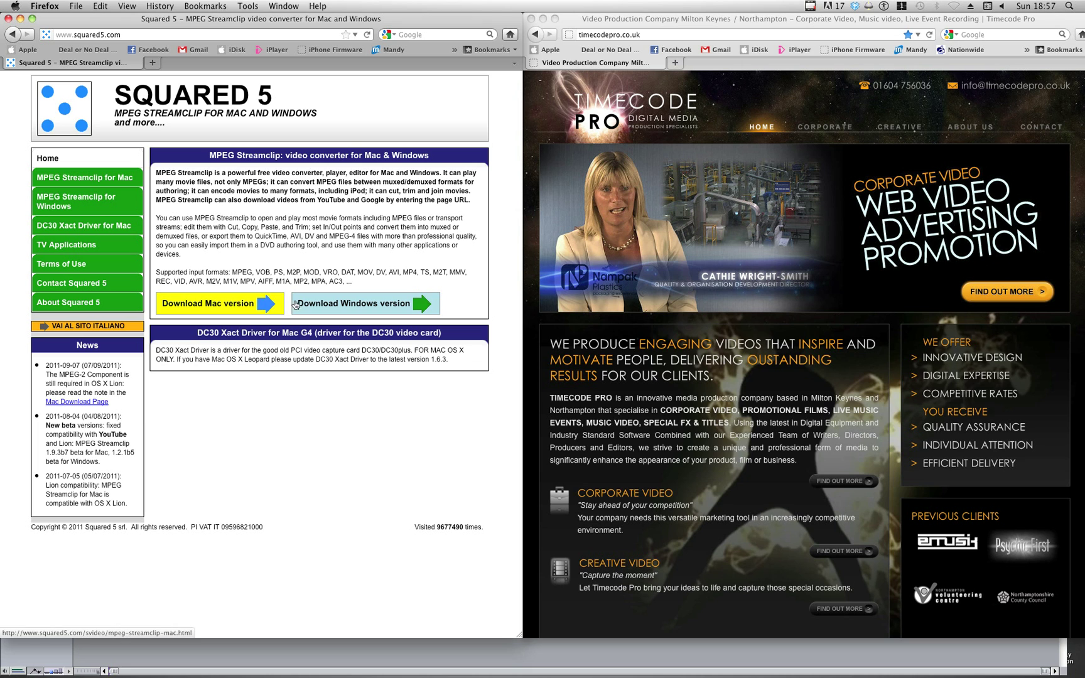
key("super+Tab")
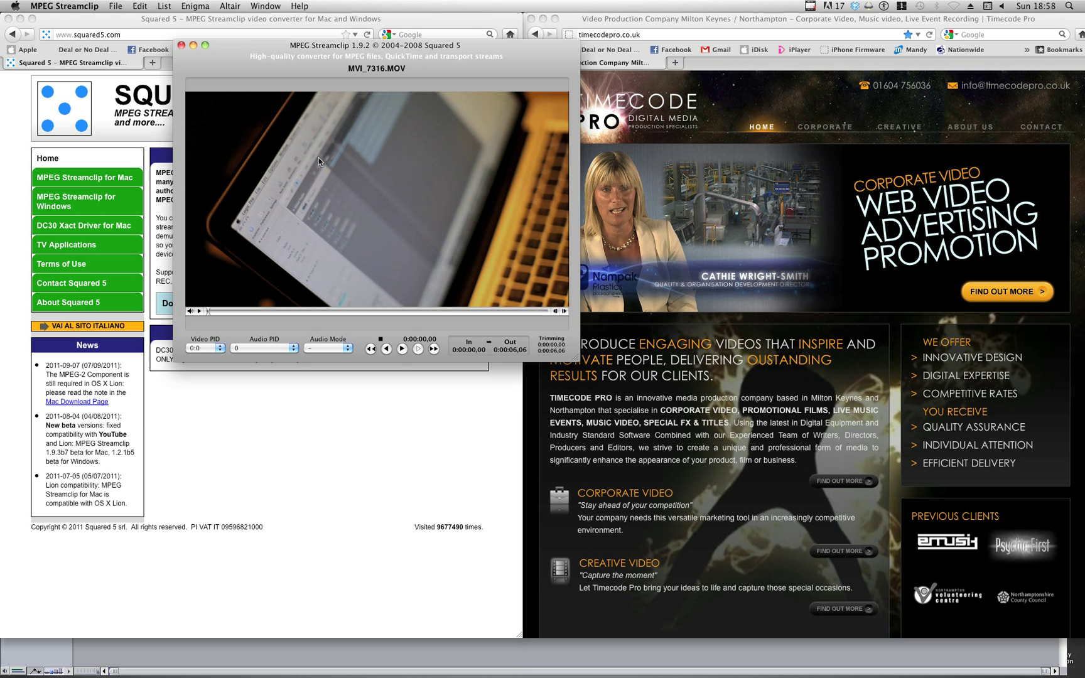
key("super+Tab")
key("super+Tab")
key("super+Tab")
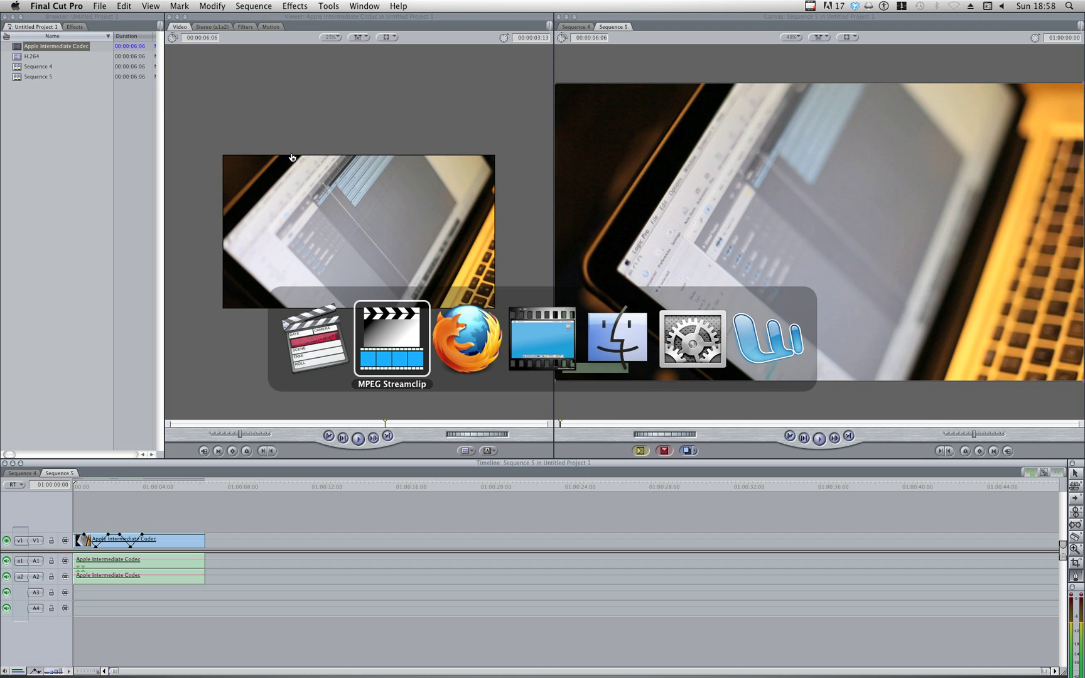
key("super+Tab")
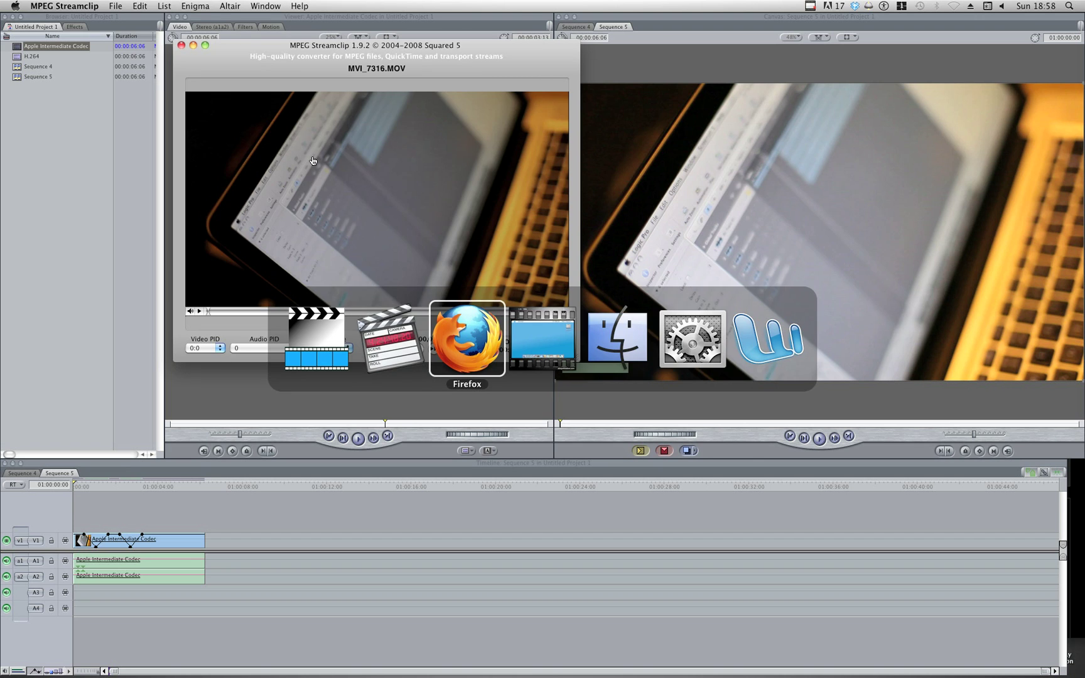
key("super+Tab")
key("super+Tab")
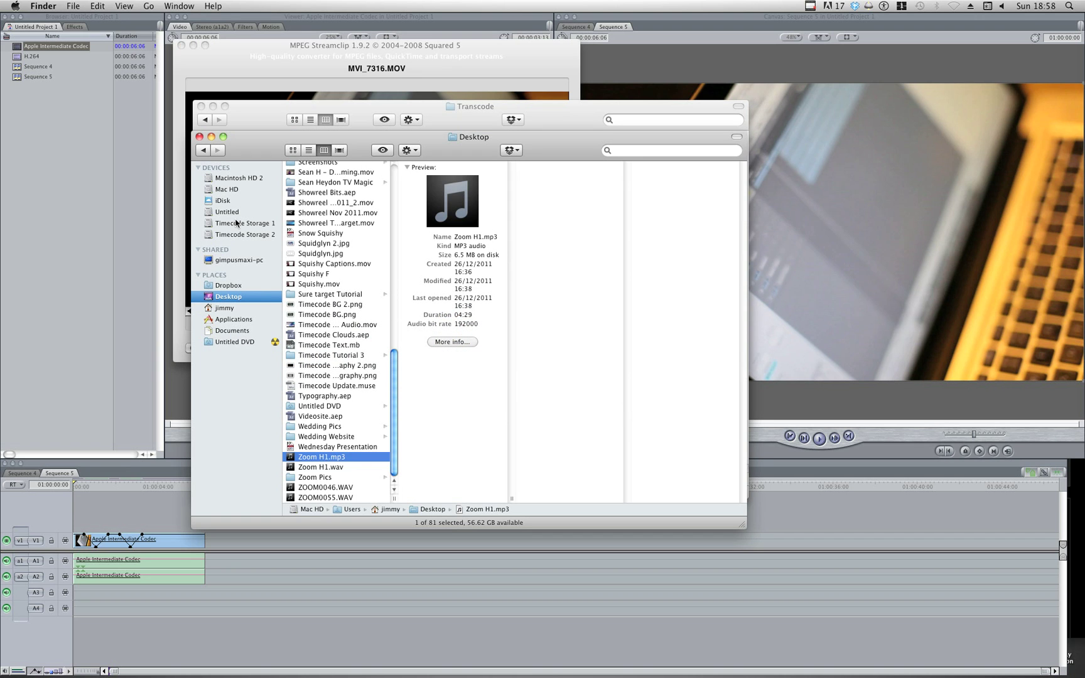
- Drag MVI_7316.MOV from Timecode Storage 1's Untitled Project 2 capture folder into MPEG Streamclip
left_click(238, 224)
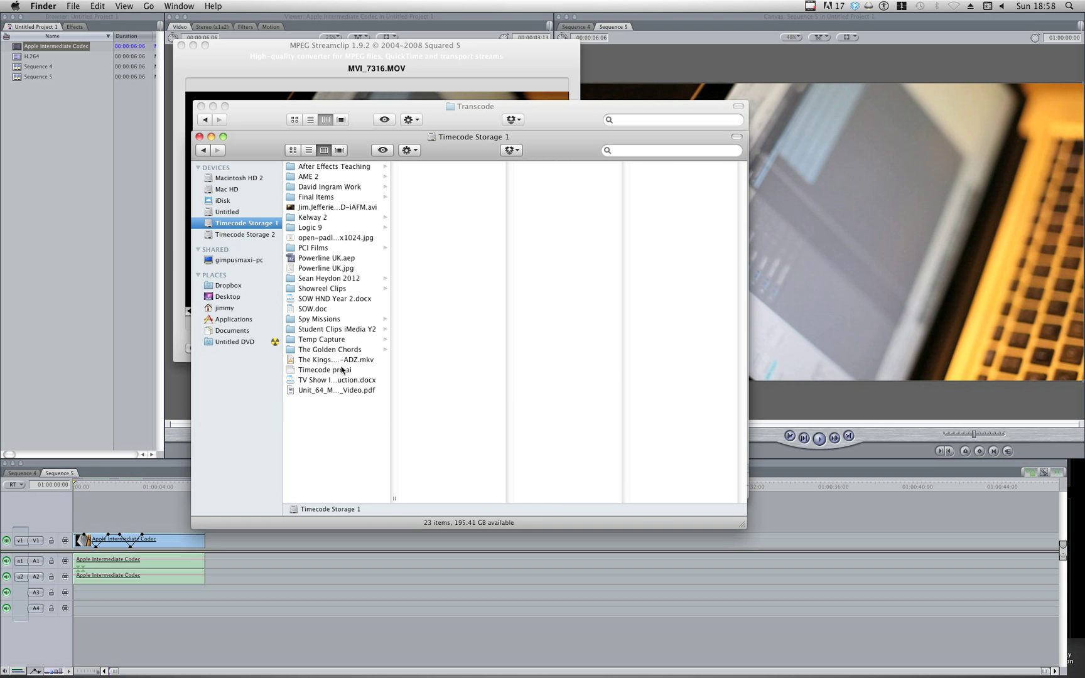
left_click(344, 371)
left_click_drag(560, 141, 591, 138)
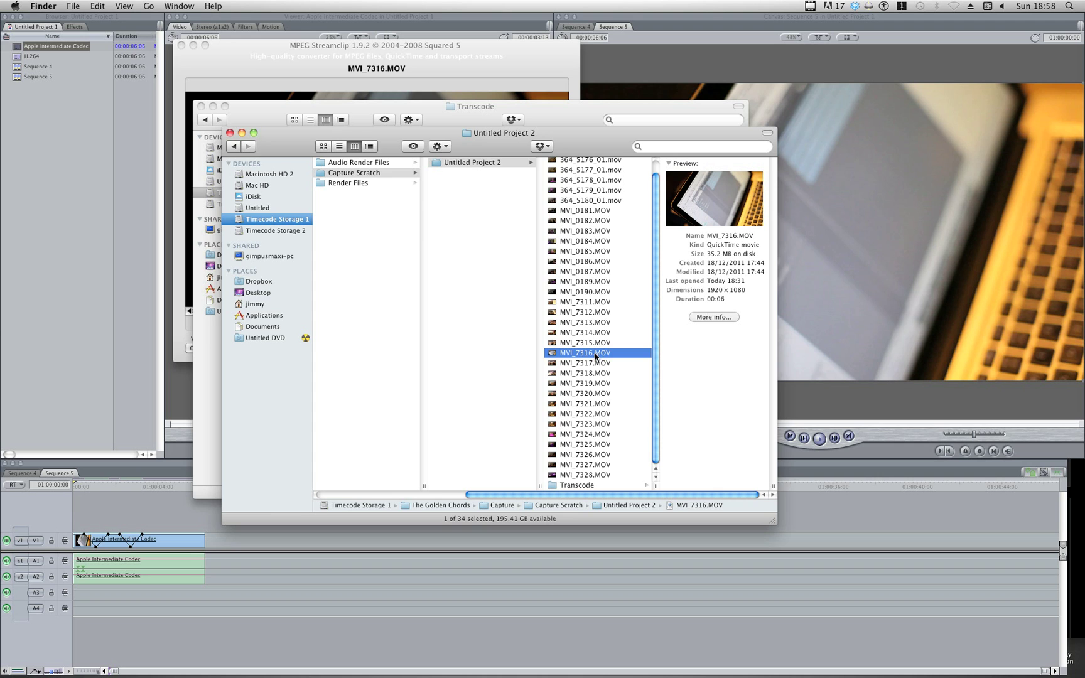
left_click_drag(595, 355, 354, 98)
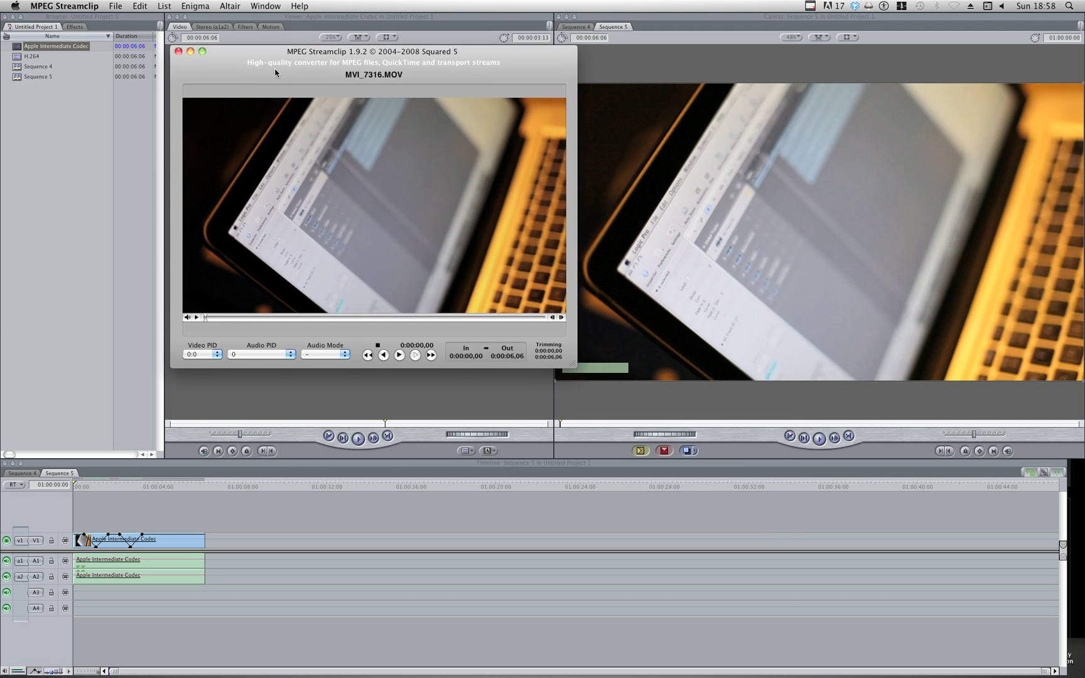
- Export MVI_7316.MOV to QuickTime as Apple Intermediate Codec, 100% quality, 1920×1080 unscaled, no deinterlacing
left_click_drag(262, 65, 332, 73)
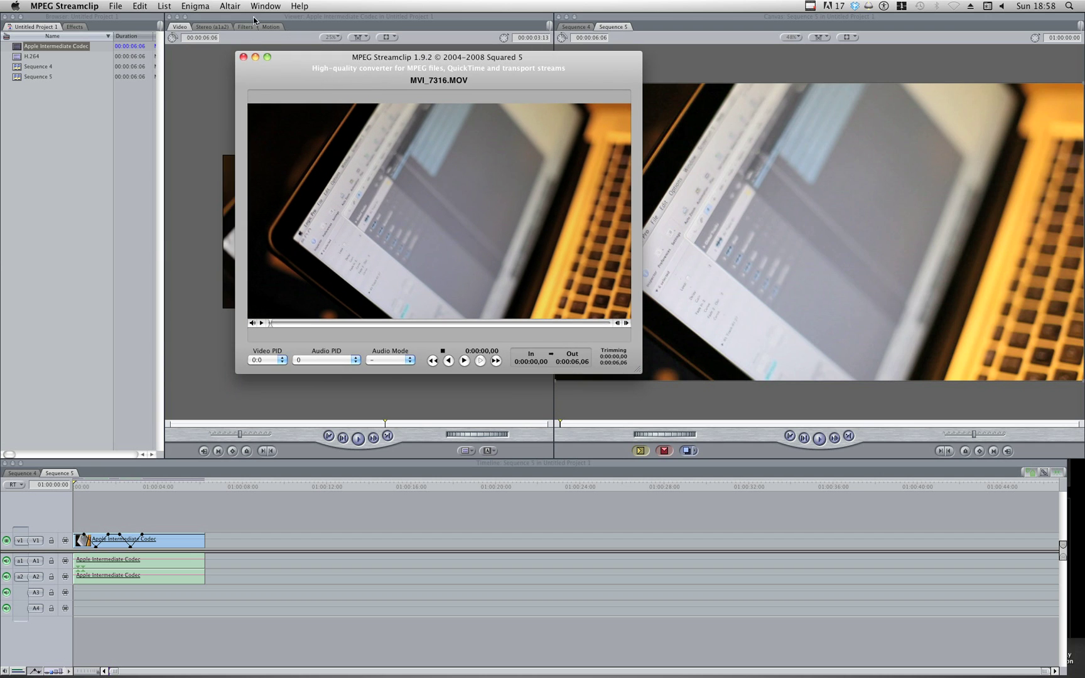
left_click(115, 6)
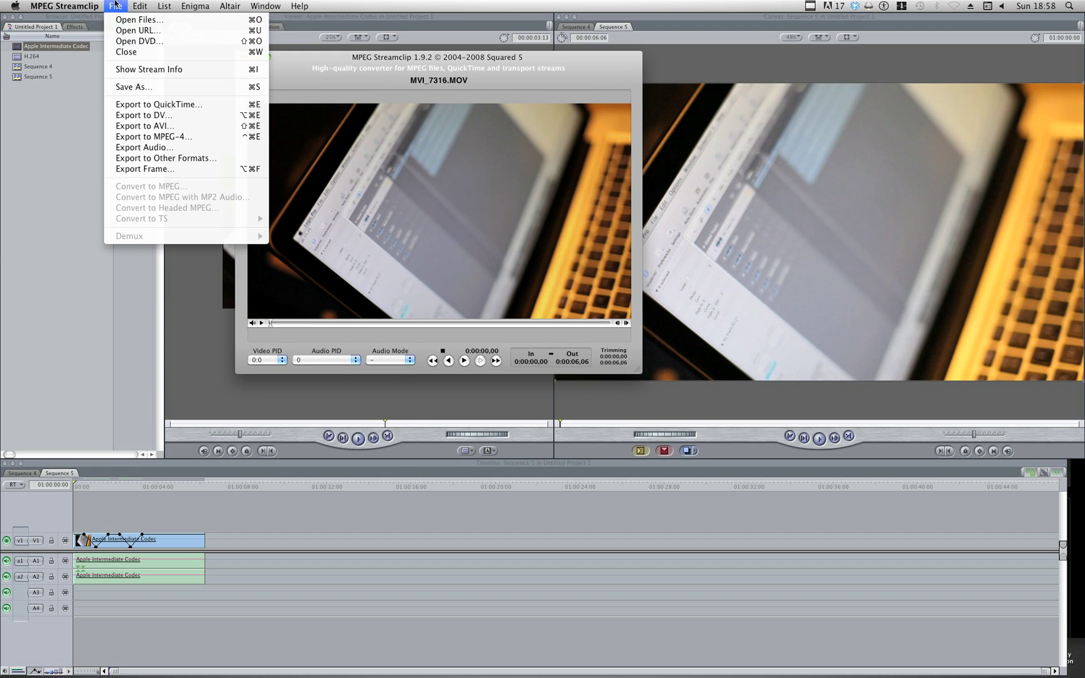
left_click(186, 105)
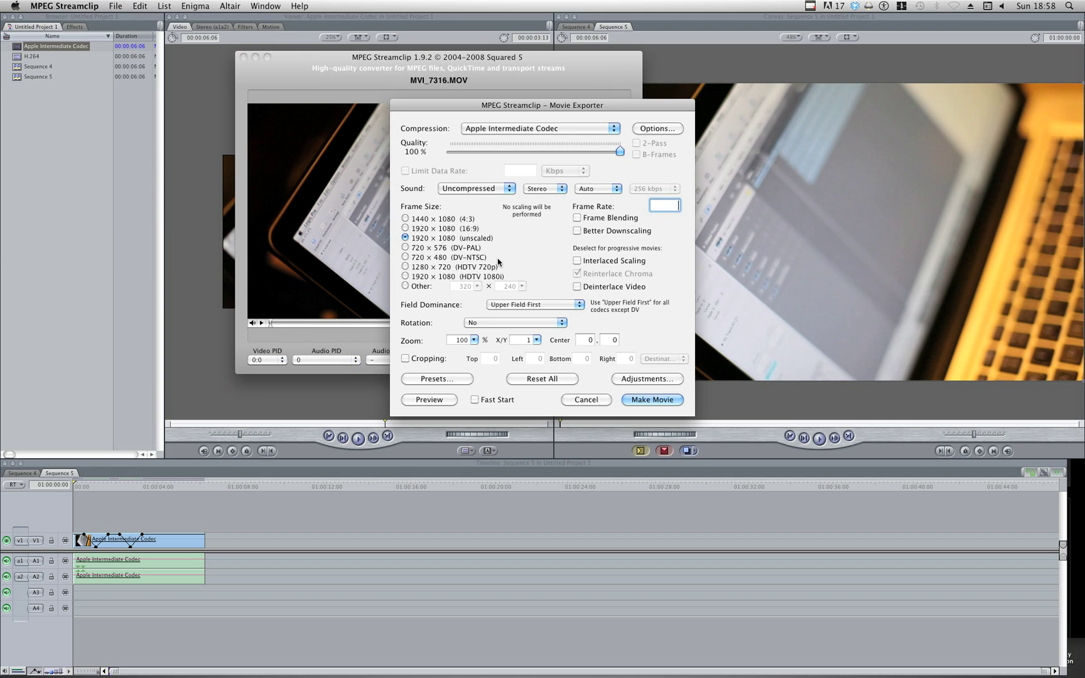
left_click(497, 132)
scroll(544, 402, "up", 5)
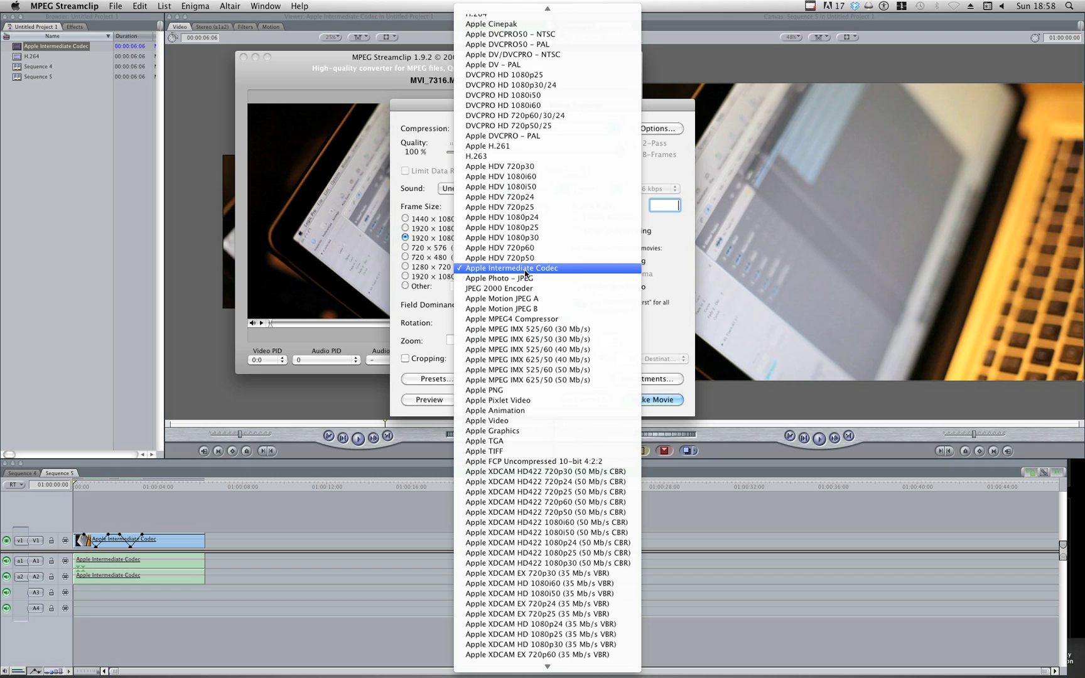
scroll(525, 271, "up", 3)
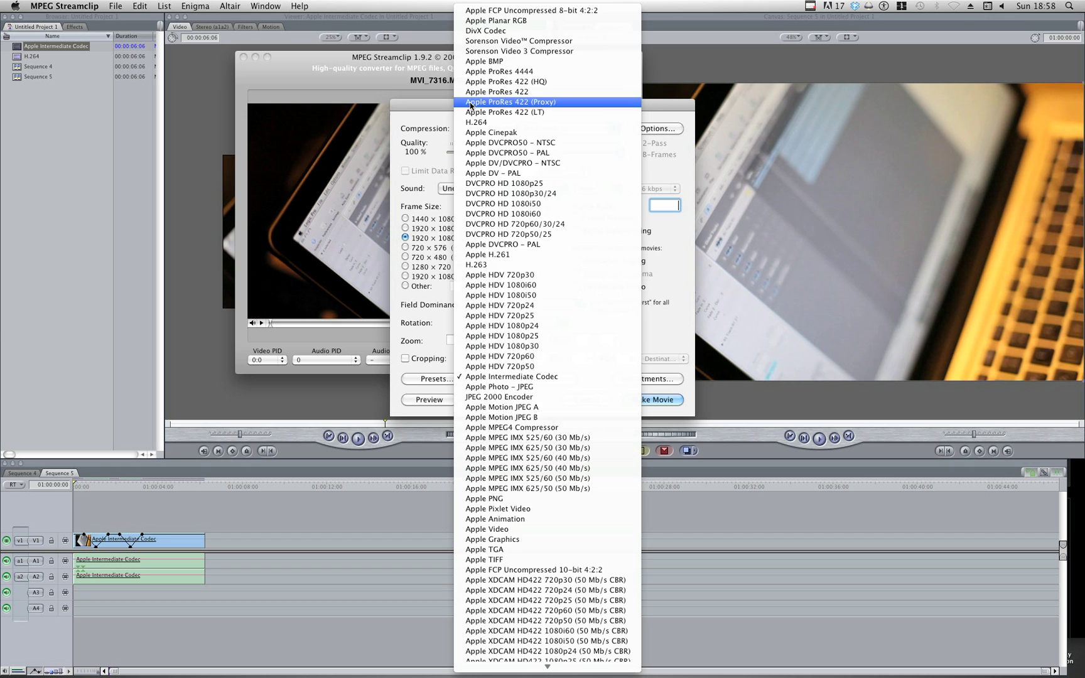
scroll(545, 275, "down", 3)
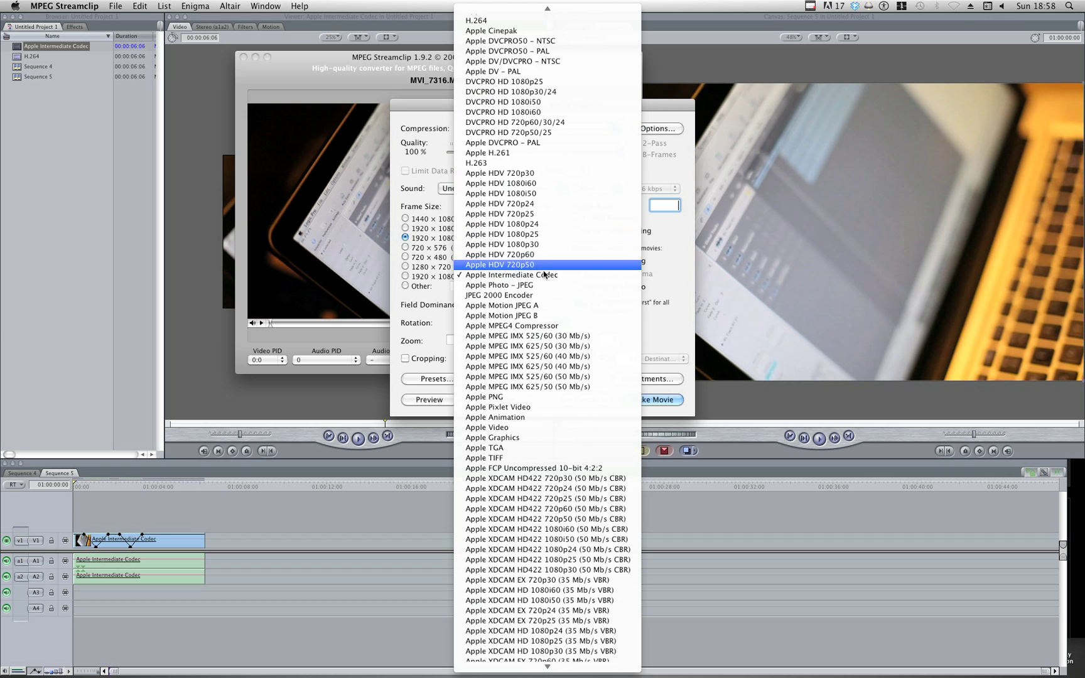
left_click(496, 276)
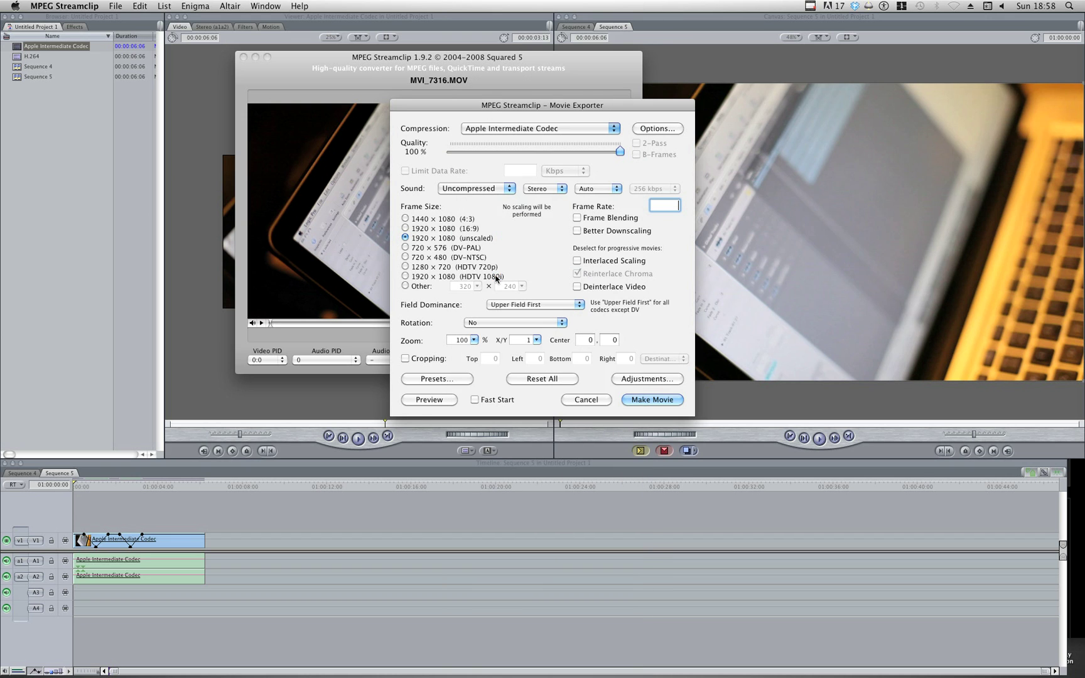
left_click(578, 287)
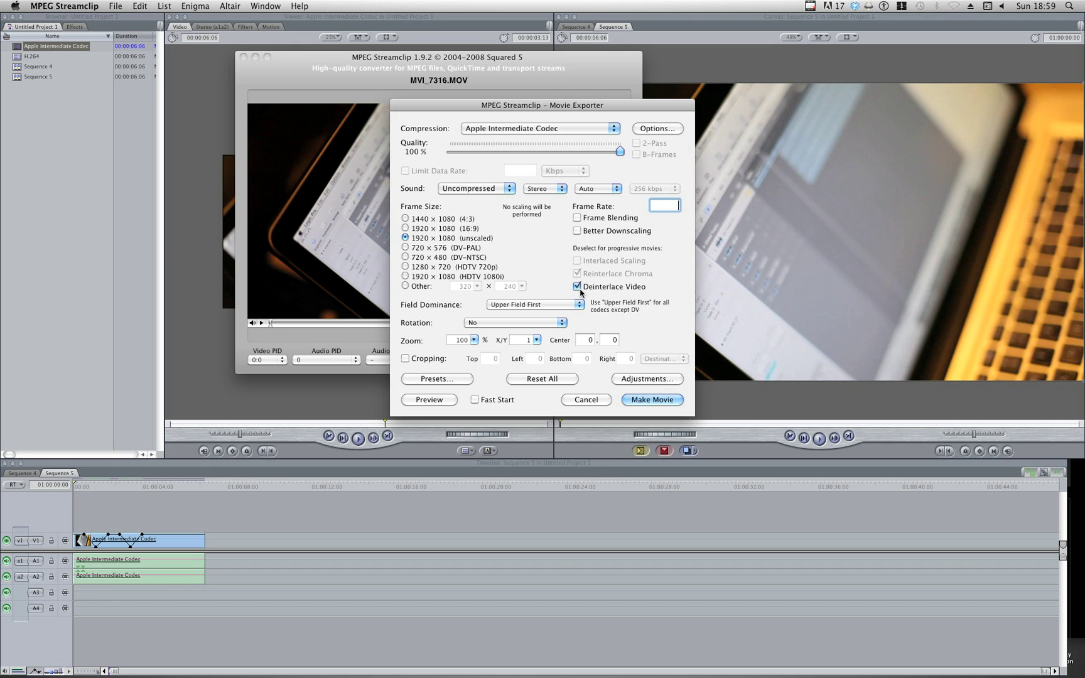
left_click(579, 287)
- Make the movie, saving MVI_7316 into Timecode Storage 1 › The Golden Chords
left_click(667, 405)
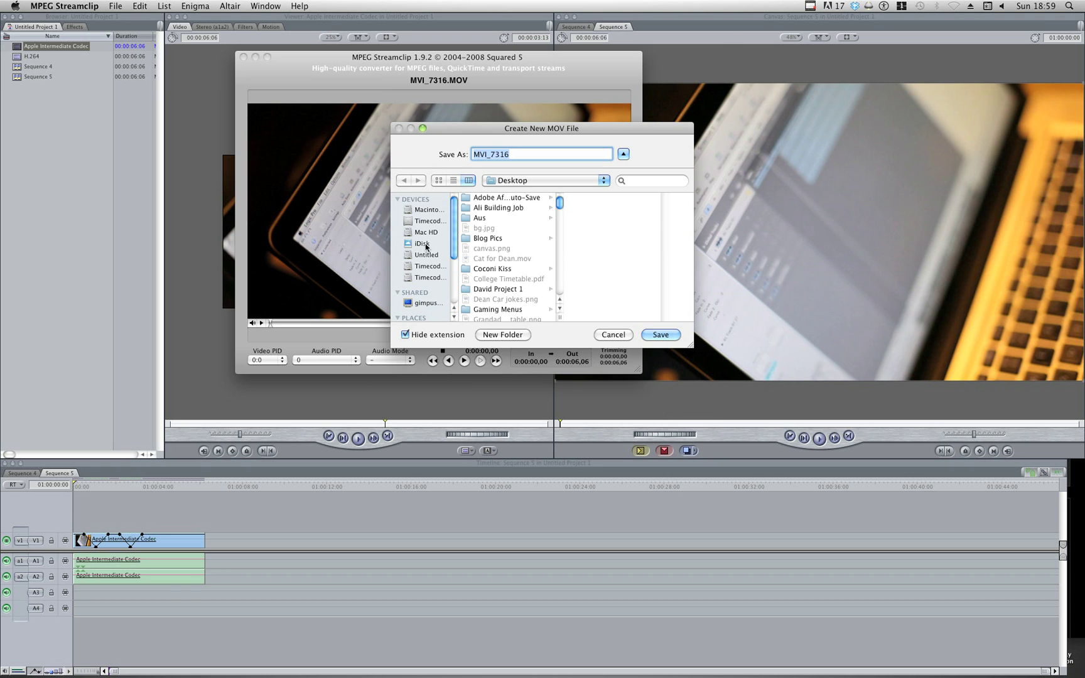
left_click(427, 268)
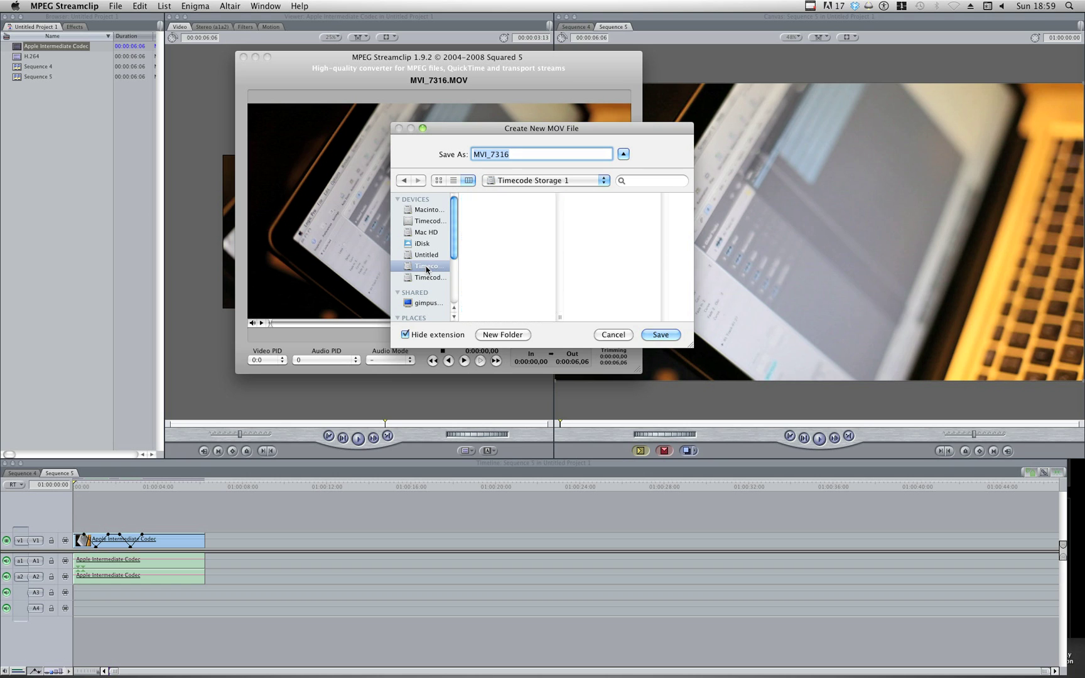
scroll(496, 270, "down", 5)
left_click(499, 277)
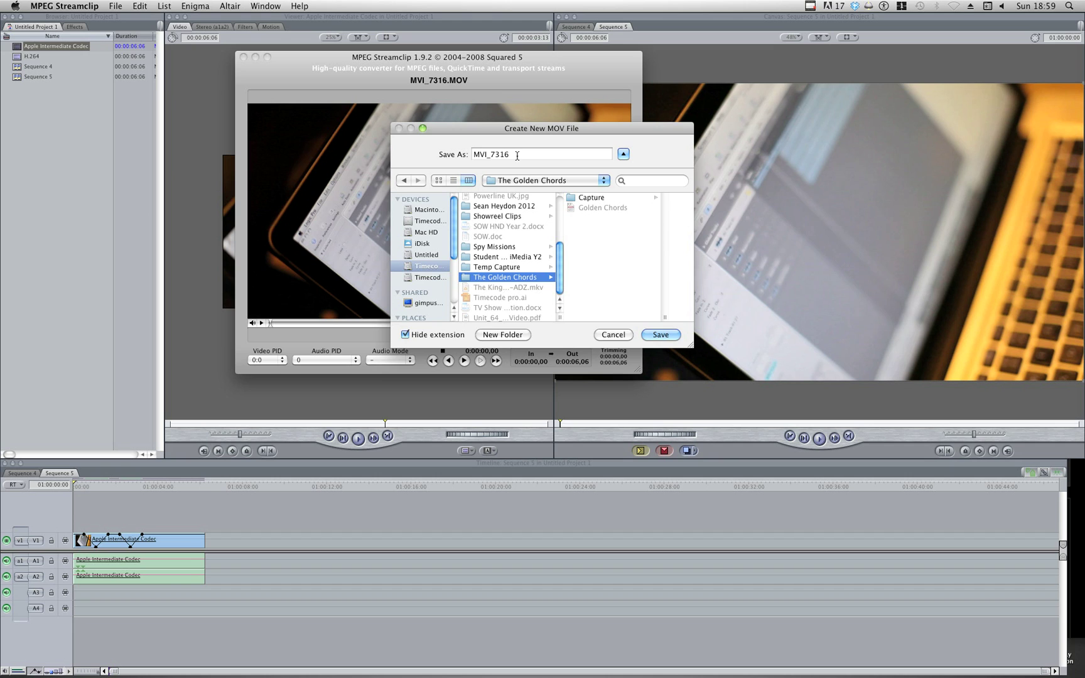
left_click(661, 334)
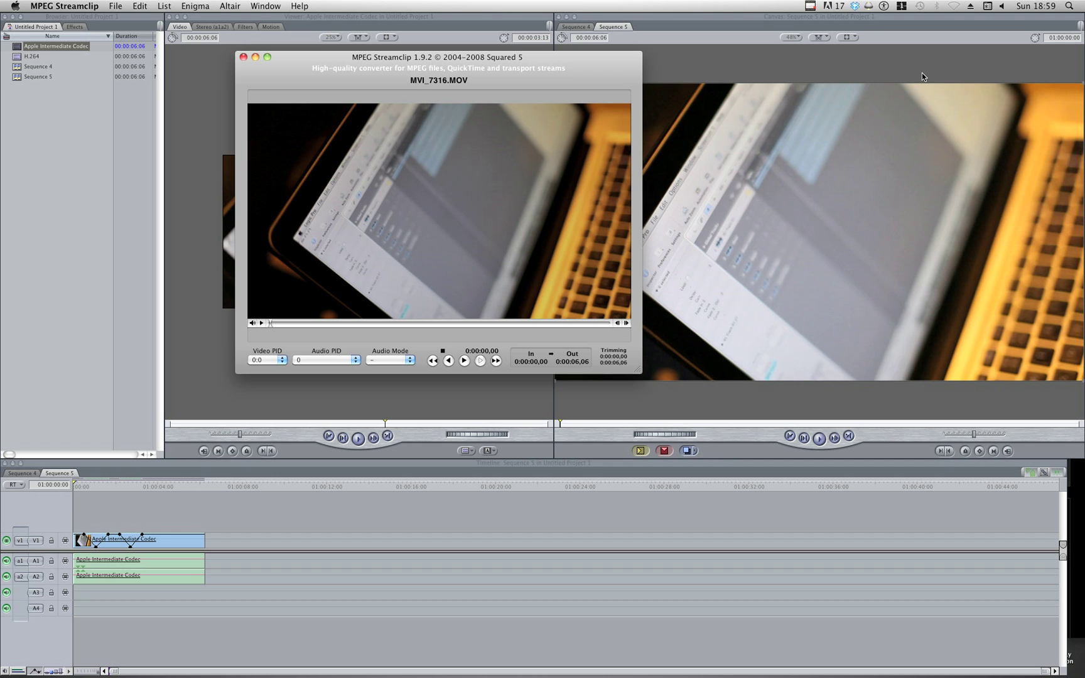
- Import MVI_7316 from Timecode Storage 1 › The Golden Chords into the Final Cut project
left_click(60, 177)
left_click(60, 177)
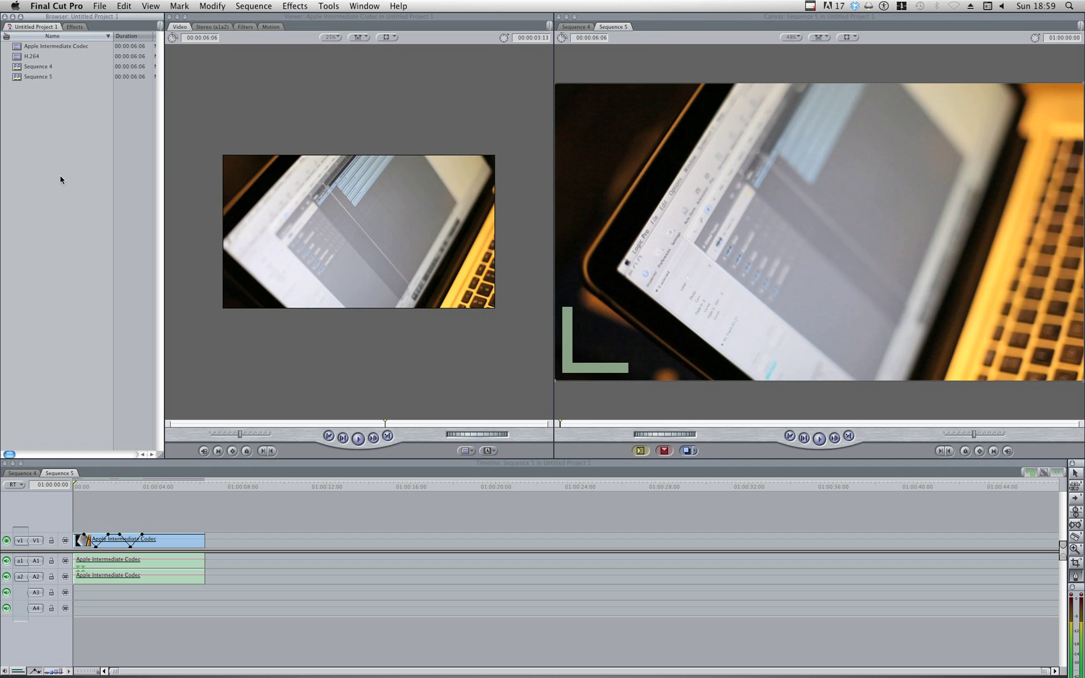
key("super+i")
scroll(412, 233, "down", 5)
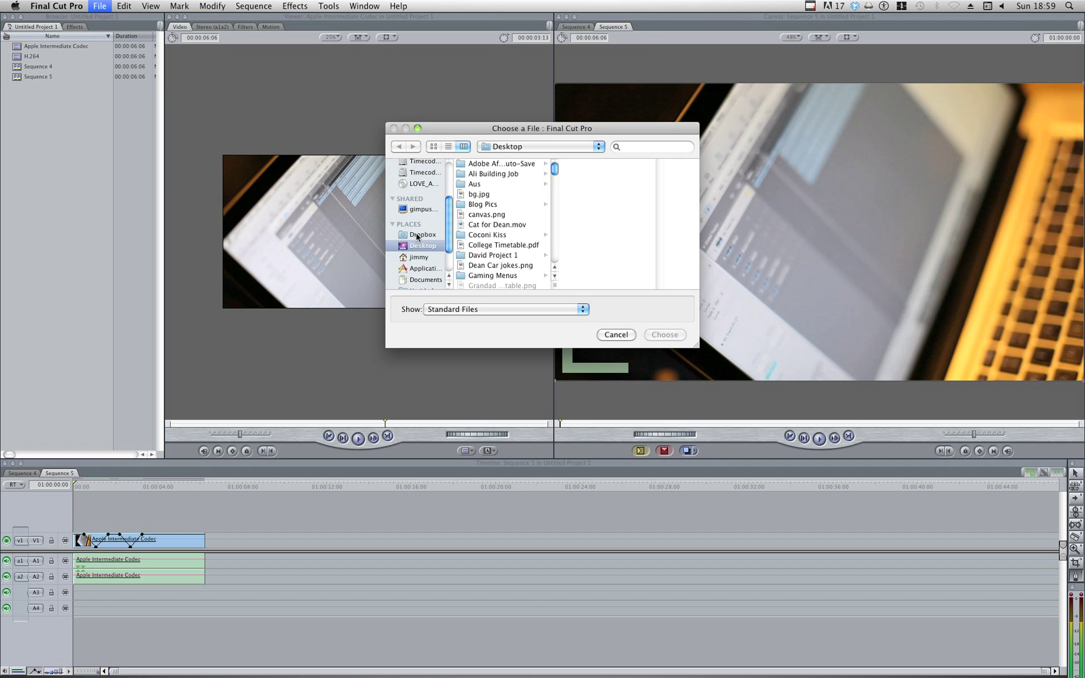
scroll(433, 232, "up", 2)
left_click(421, 198)
scroll(520, 250, "down", 3)
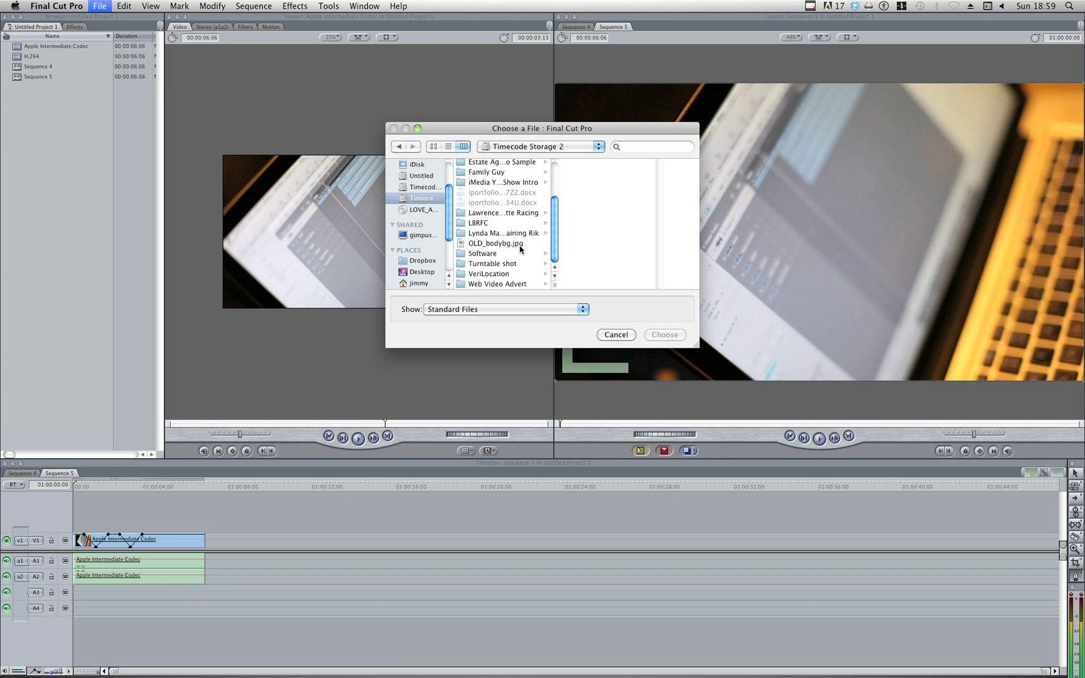
left_click(425, 187)
scroll(494, 279, "down", 5)
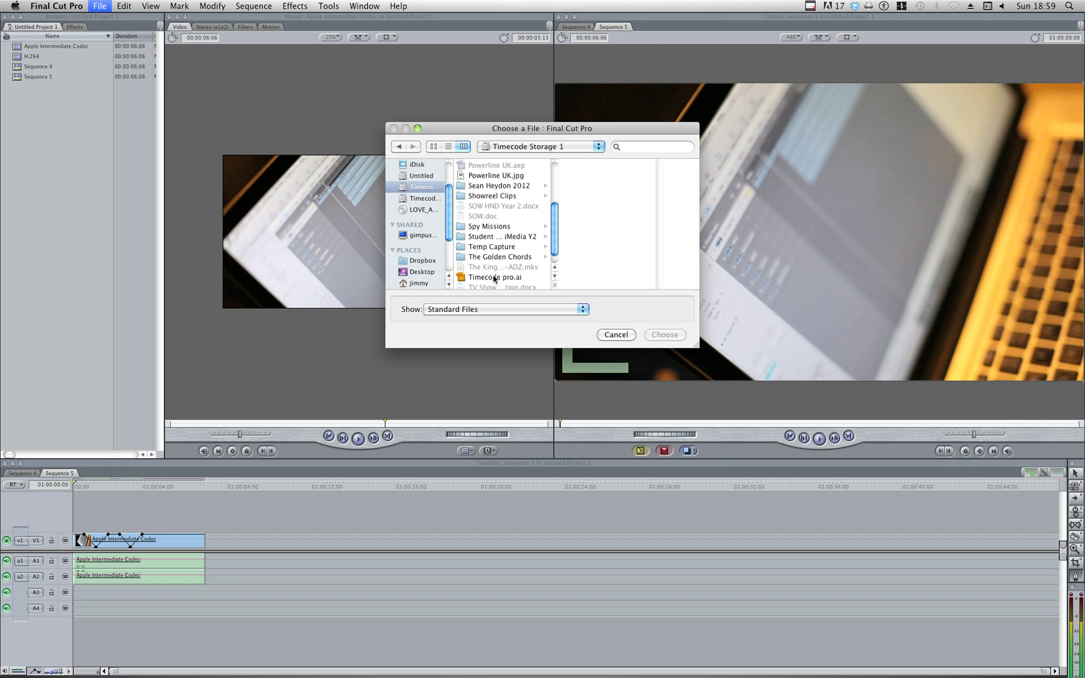
left_click(484, 256)
left_click(603, 188)
left_click(663, 335)
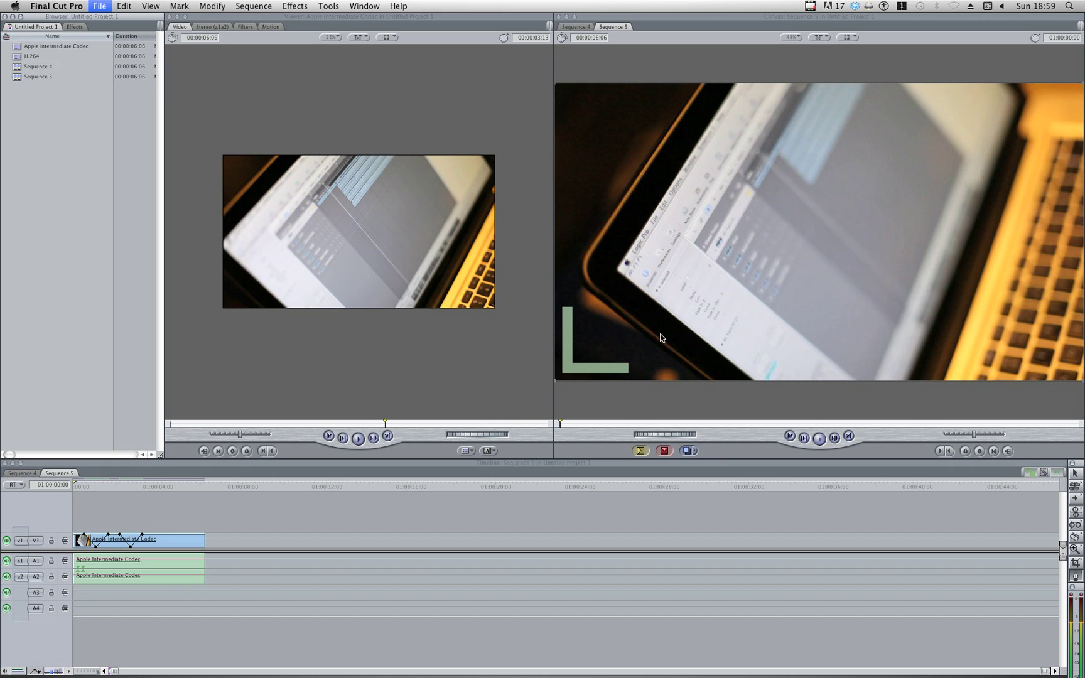
- Place MVI_7316 after the first clip in Sequence 5, preview it, then return to MPEG Streamclip
left_click(55, 146)
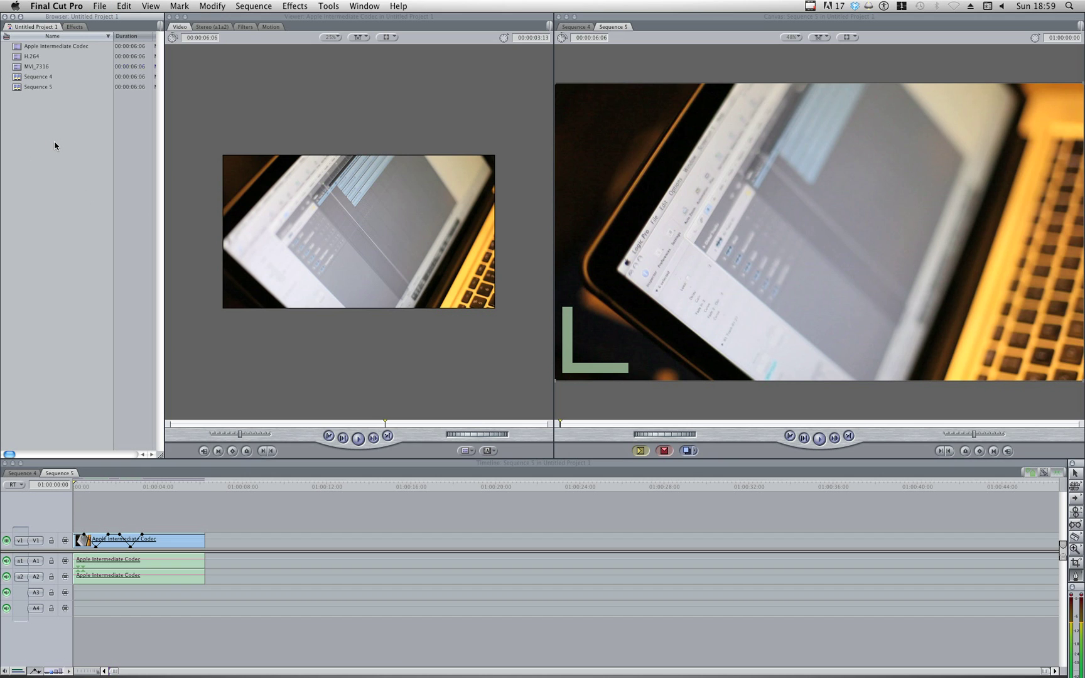
left_click_drag(28, 66, 244, 543)
left_click_drag(167, 486, 165, 489)
left_click_drag(248, 488, 304, 488)
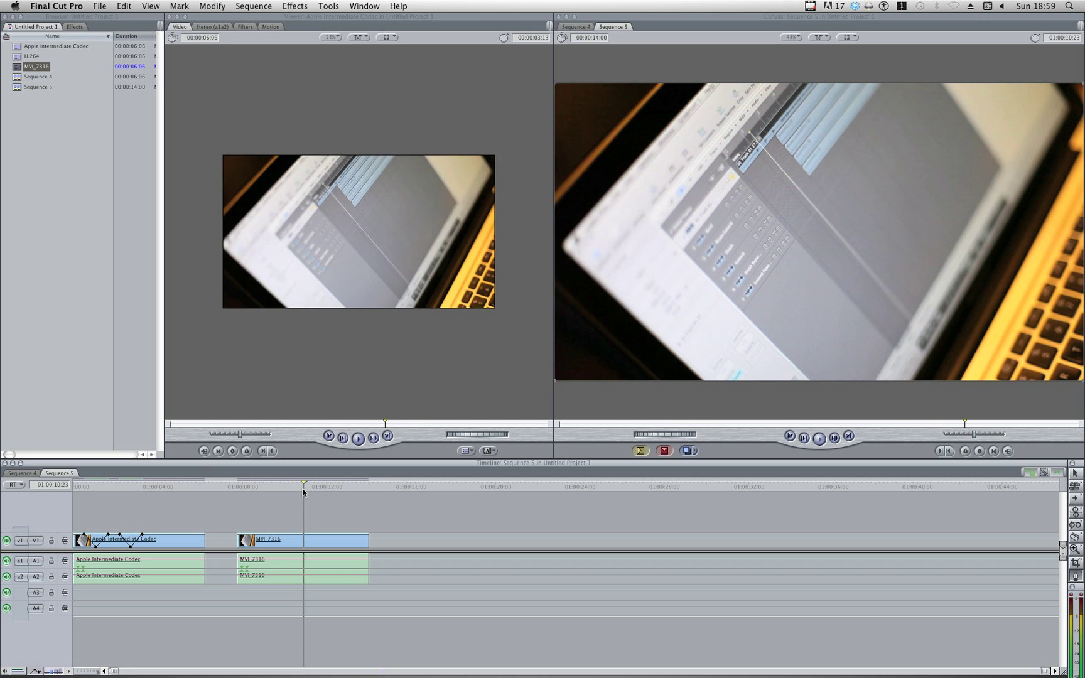
key("super+Tab")
left_click_drag(339, 77, 281, 97)
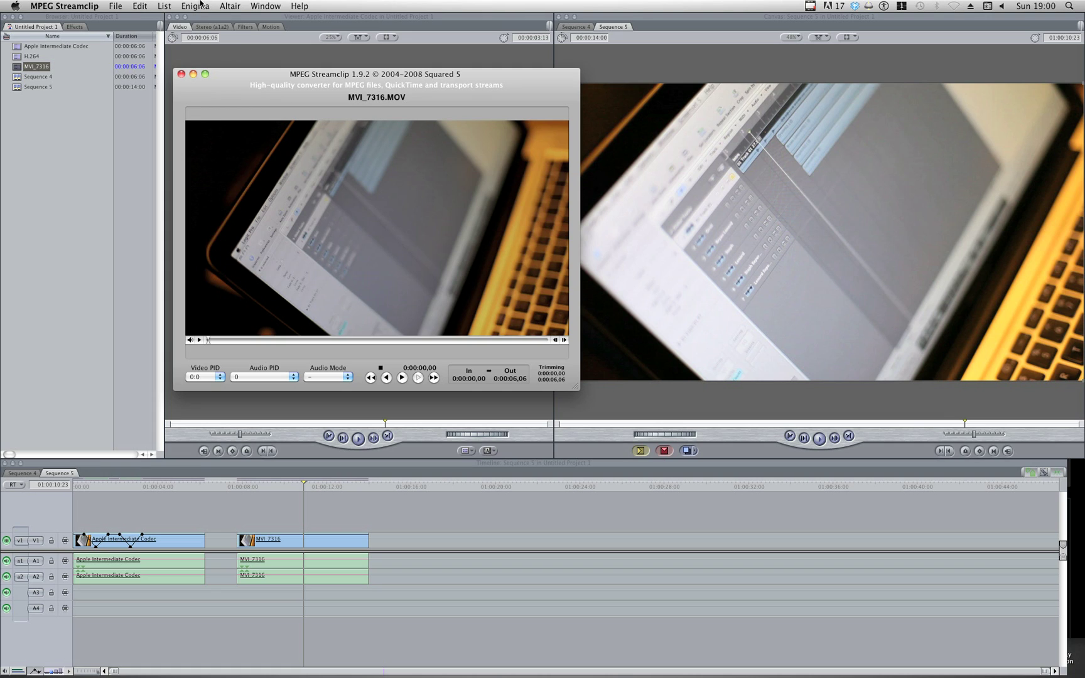
- Open the Batch List and browse to The Golden Chords > Capture Scratch > Untitled Project 2
left_click(164, 5)
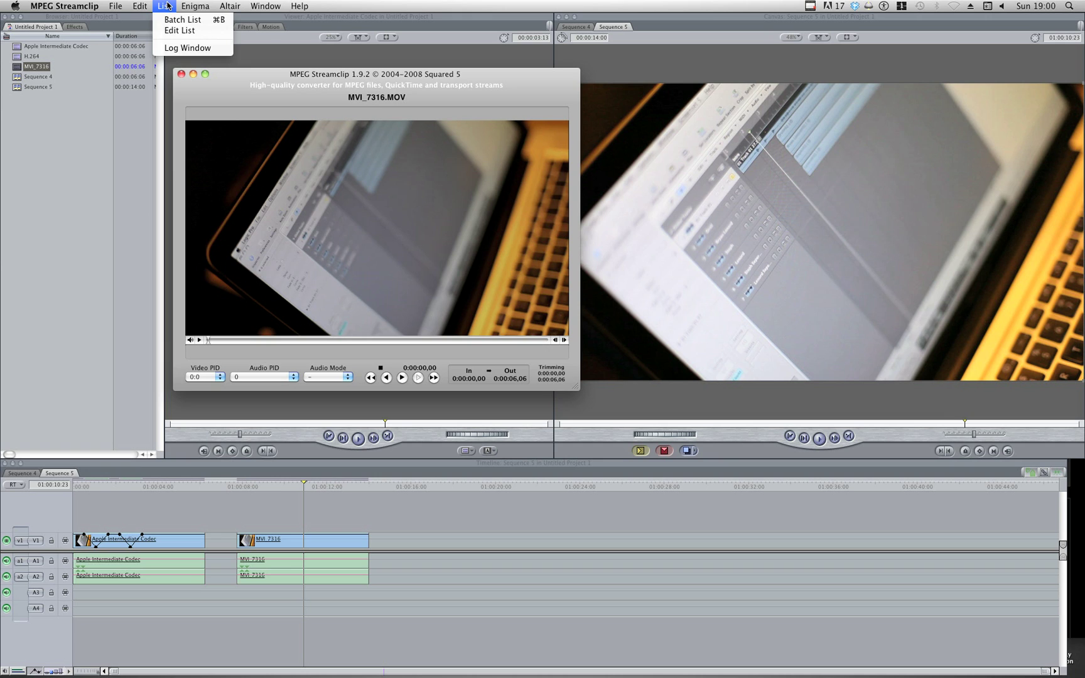
left_click(208, 36)
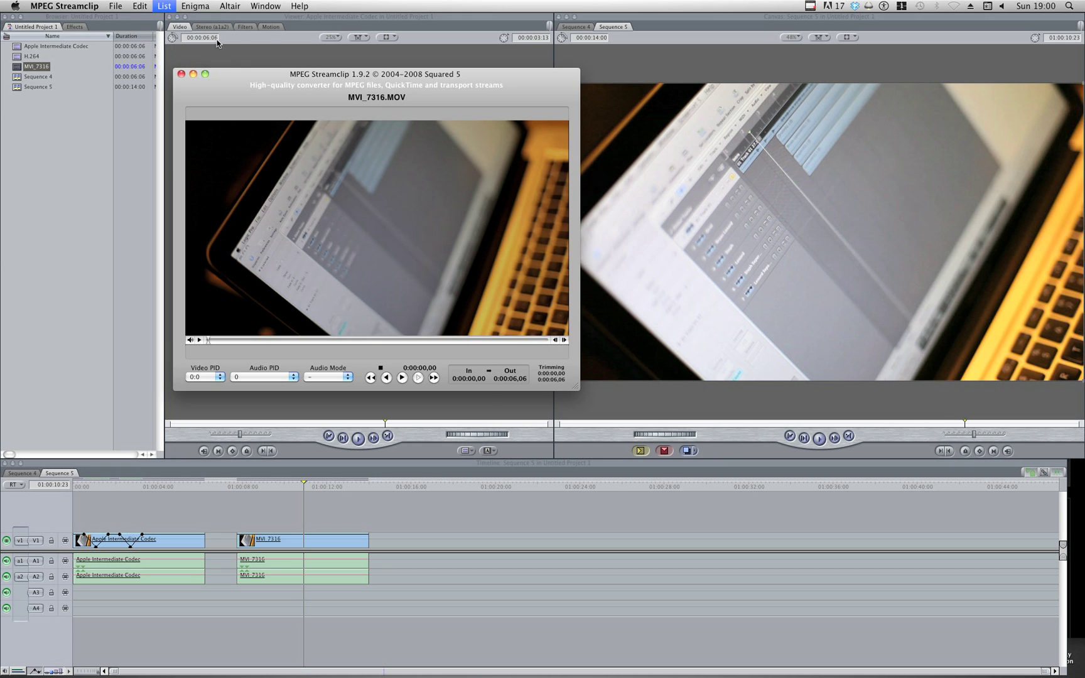
left_click(616, 325)
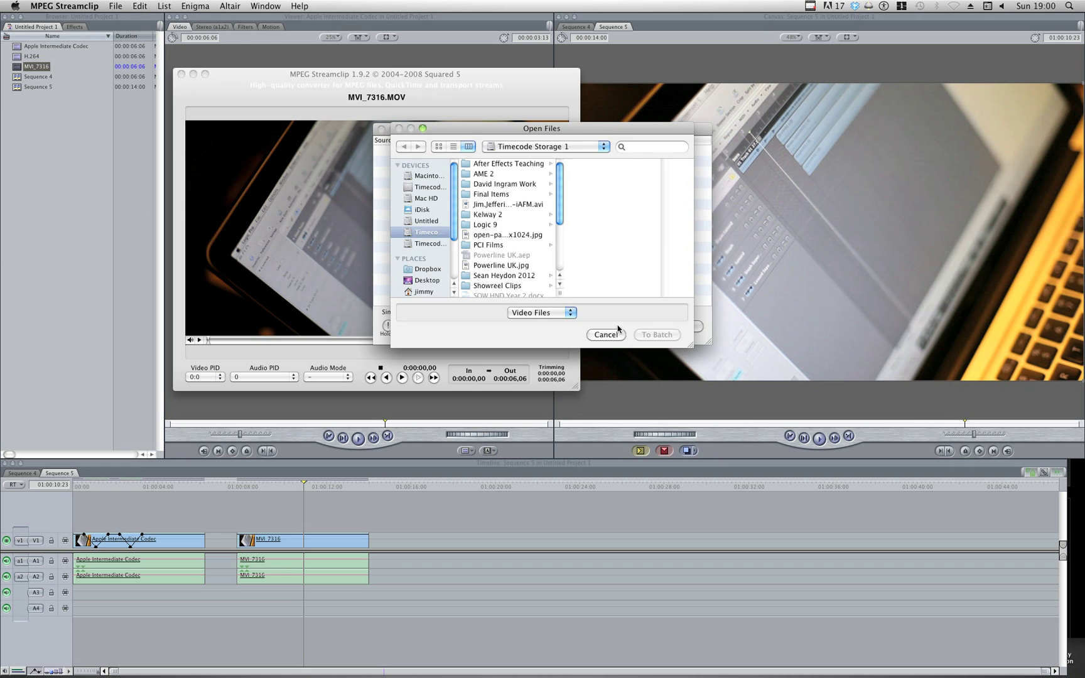
scroll(494, 262, "down", 5)
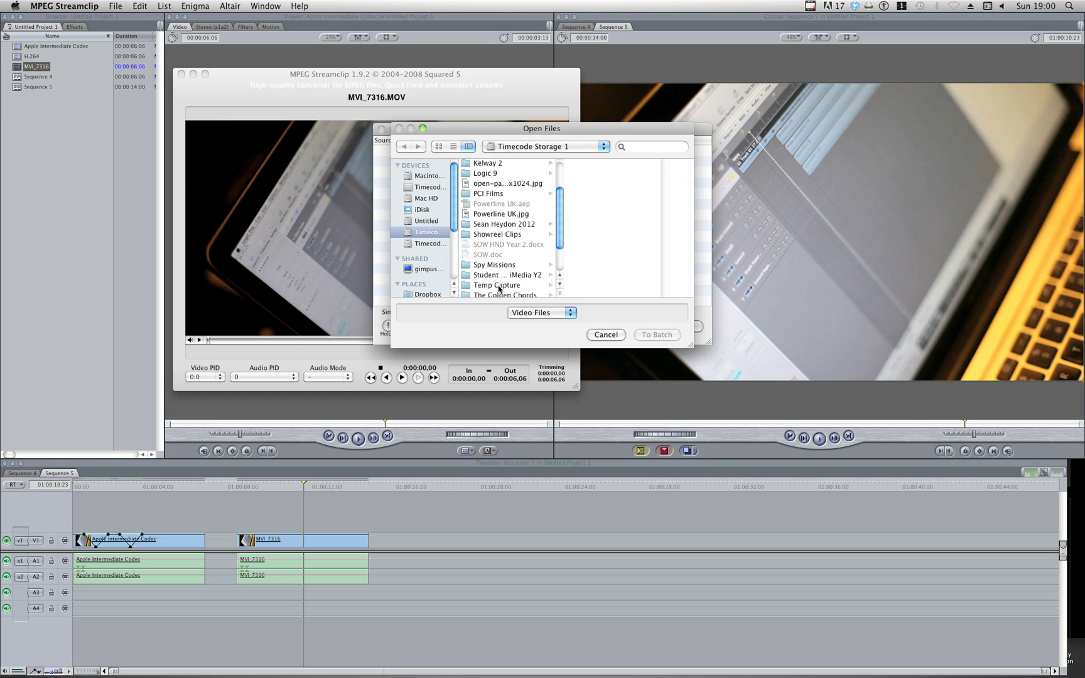
left_click(495, 263)
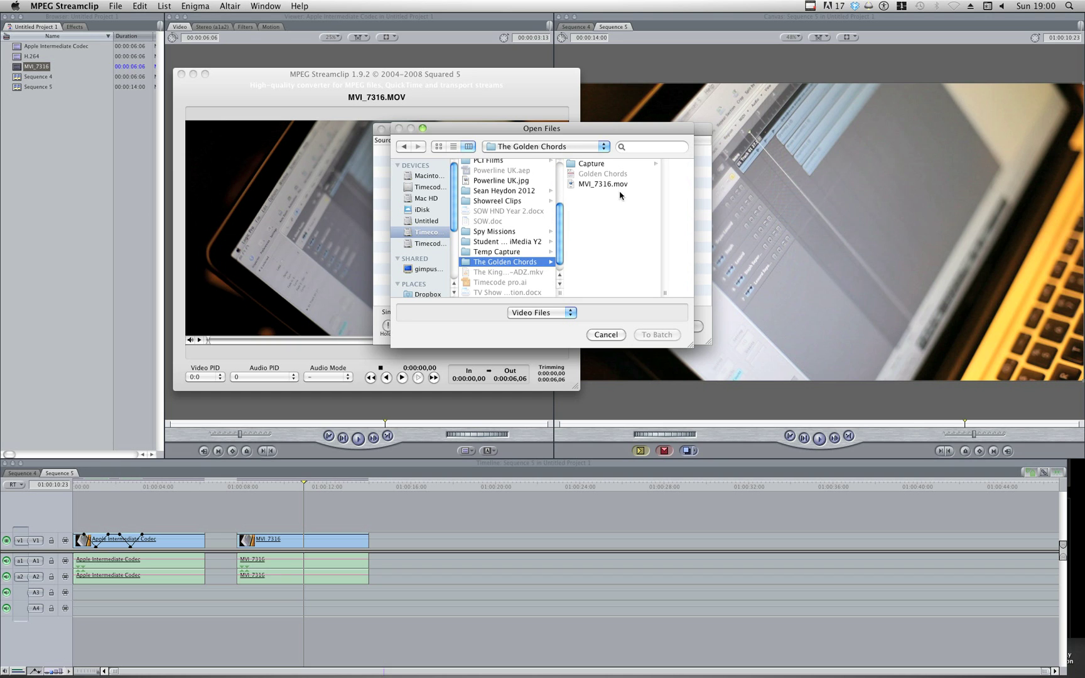
left_click(604, 164)
left_click(616, 174)
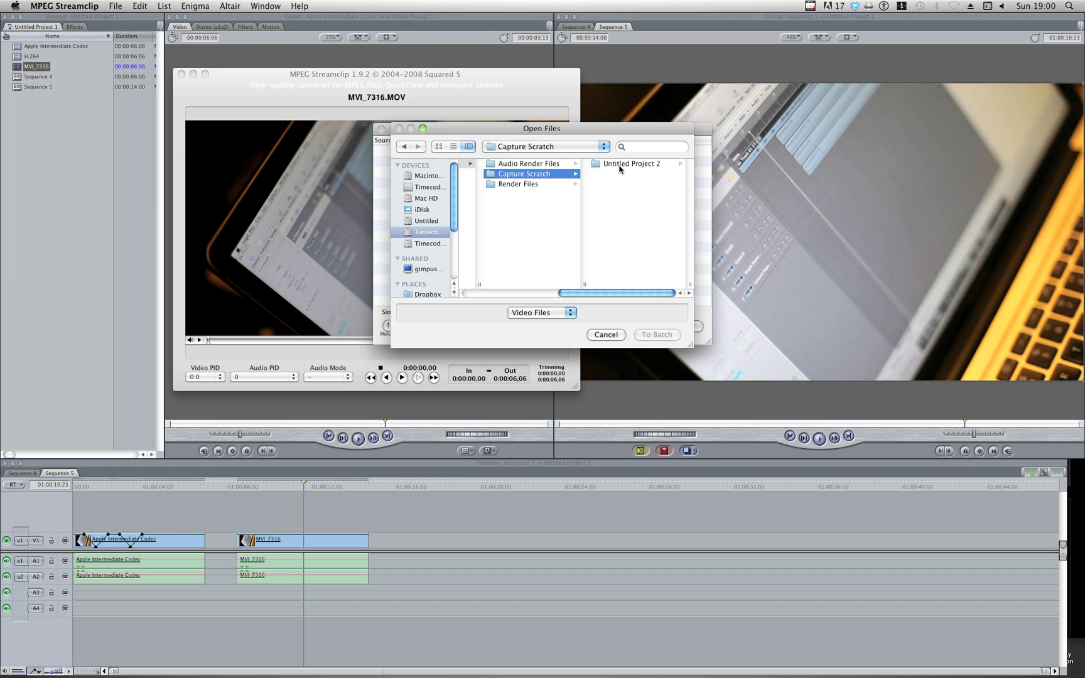
left_click(622, 164)
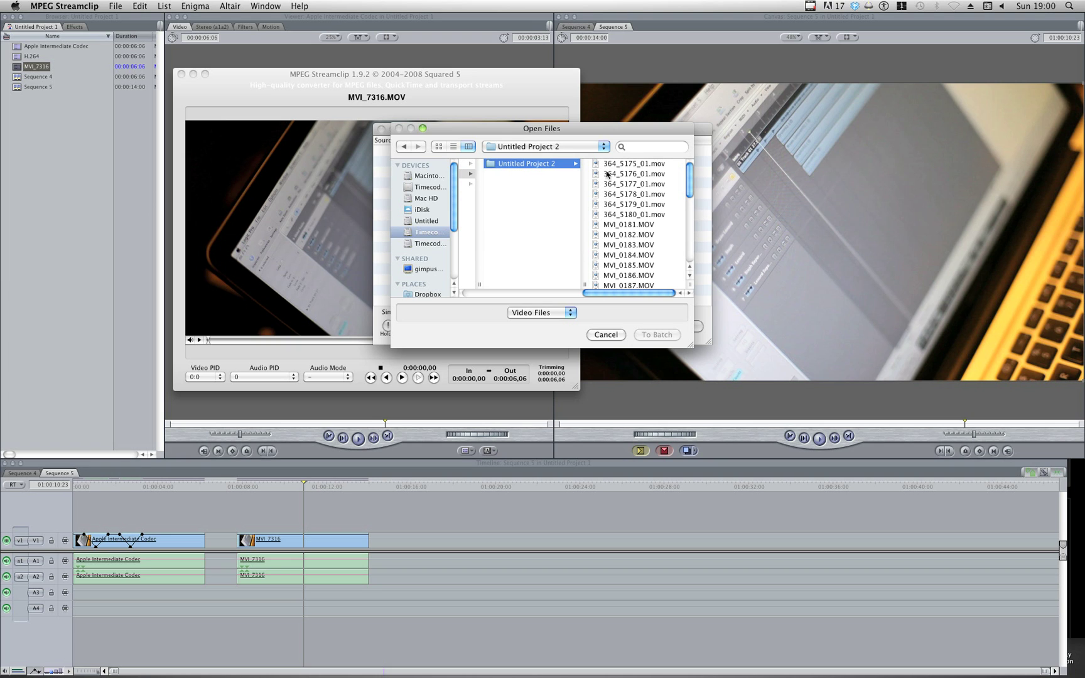
- Select the clips from 364_5175_01.mov through MVI_7328.MOV
left_click(627, 165)
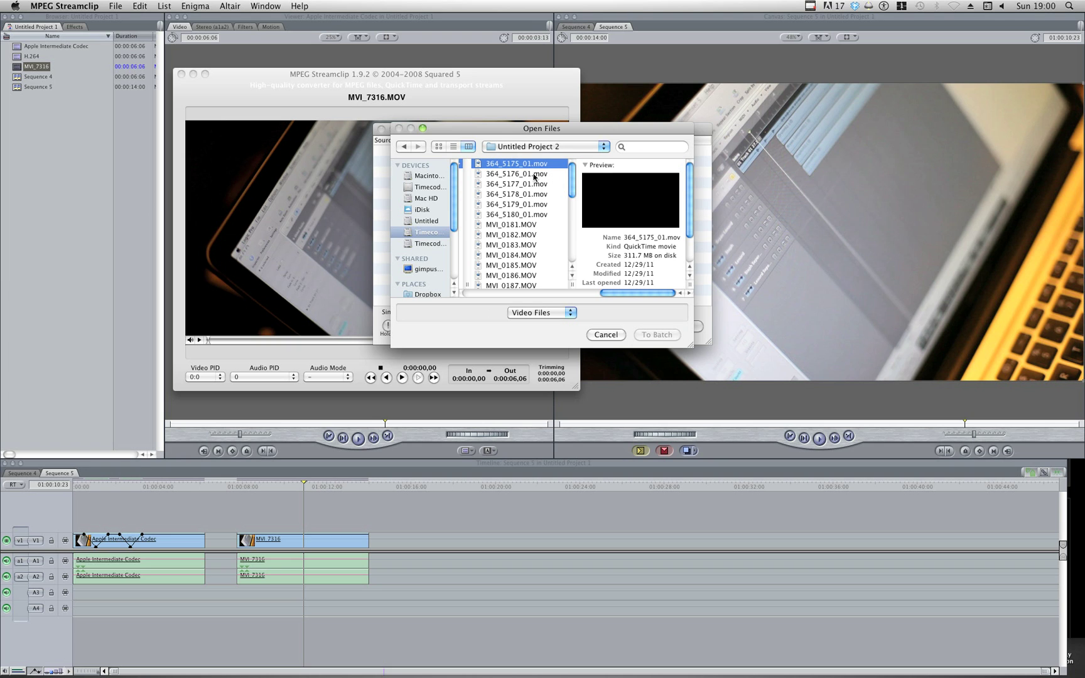
left_click(518, 226)
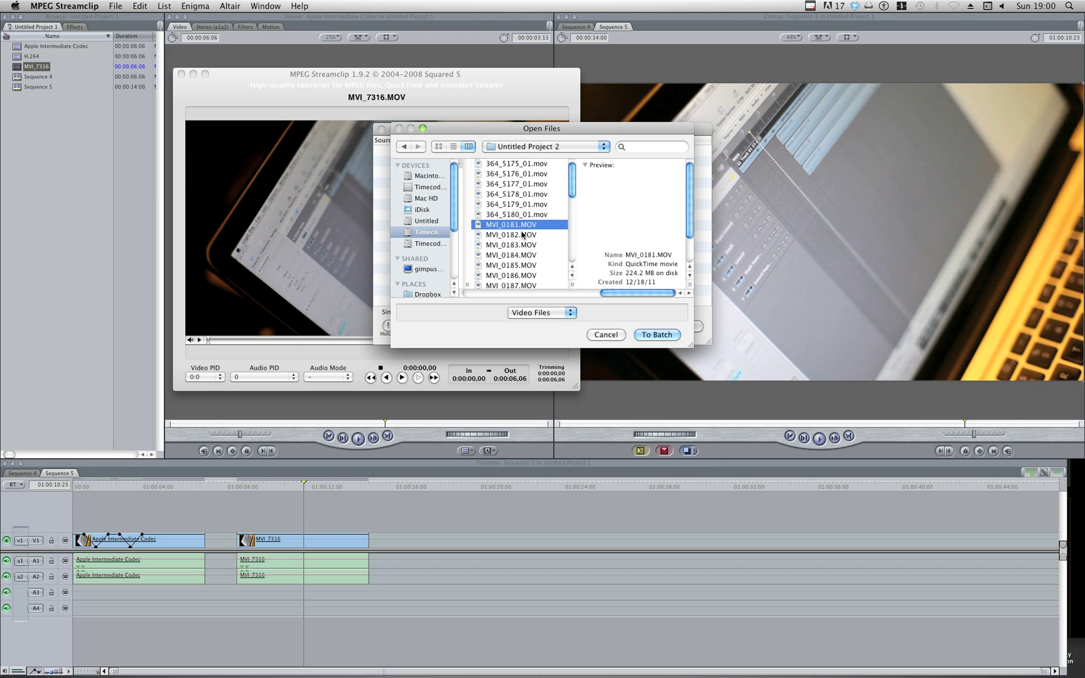
left_click(515, 164)
scroll(516, 188, "down", 10)
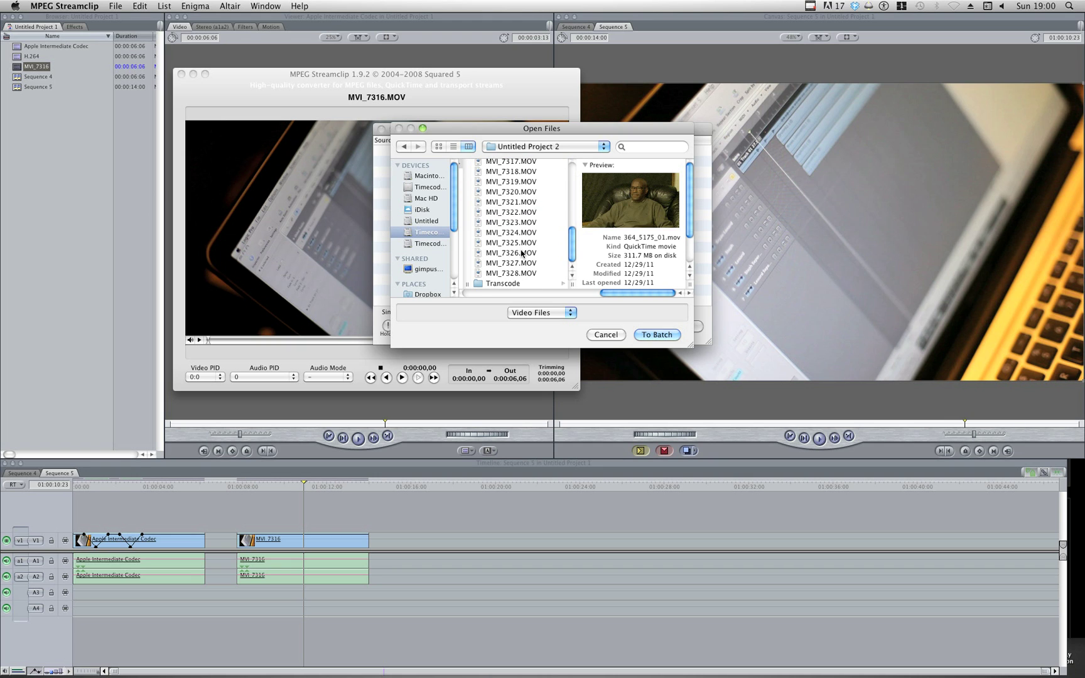
left_click(501, 273, "shift")
- Batch the clips as Export to QuickTime into the Transcode folder using Apple Intermediate Codec
left_click(656, 334)
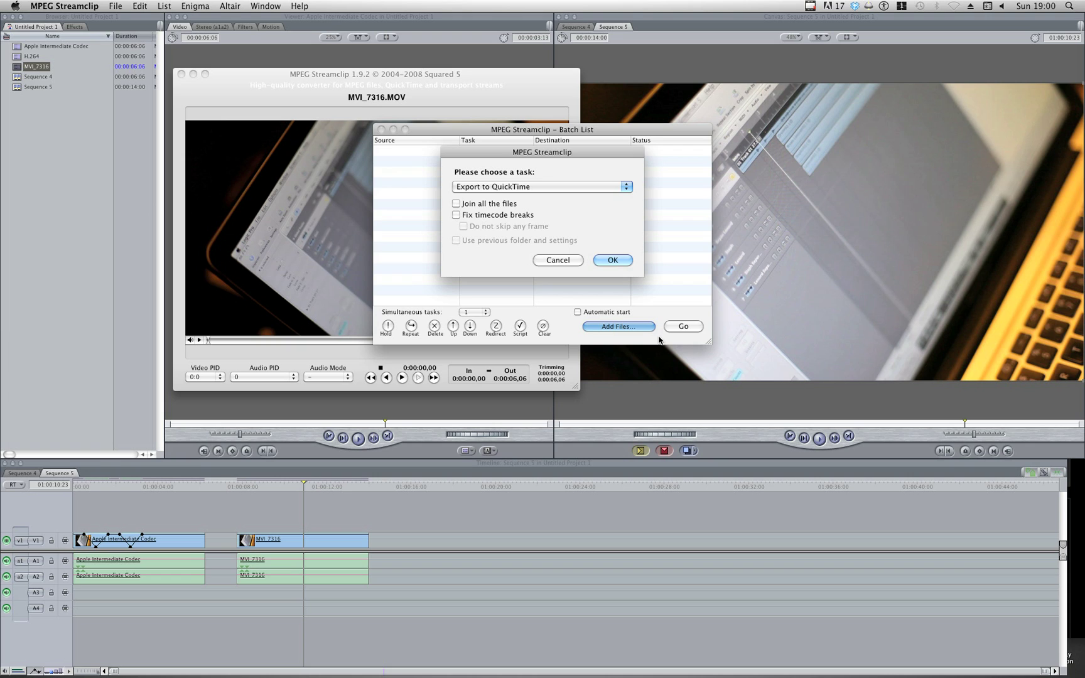
left_click(612, 262)
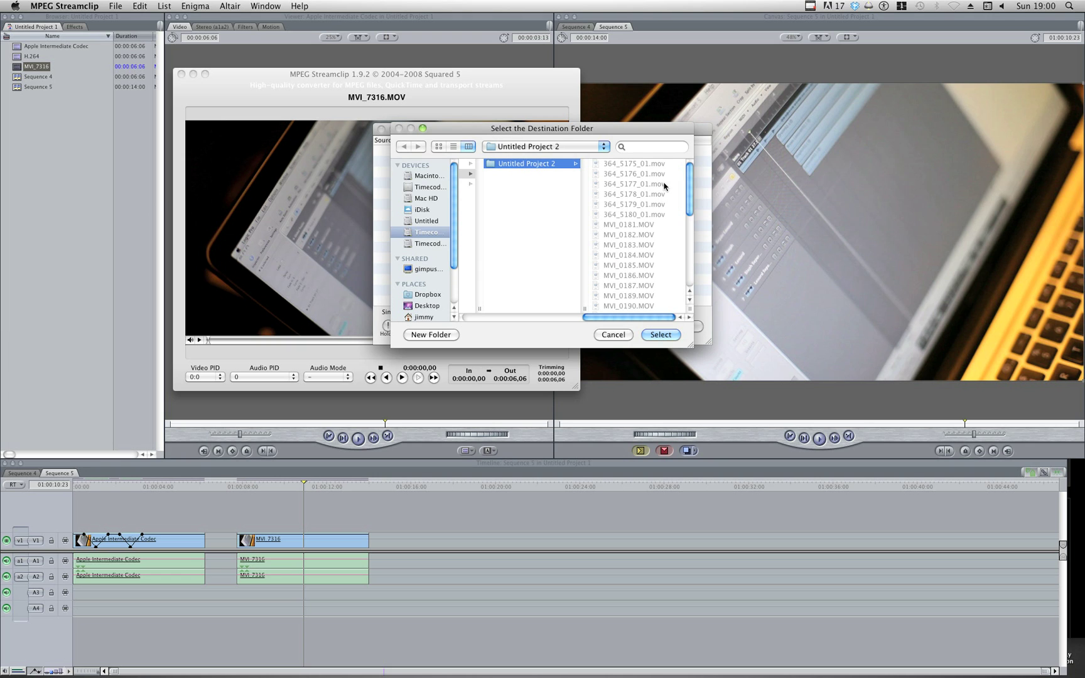
scroll(652, 217, "down", 10)
scroll(650, 229, "down", 2)
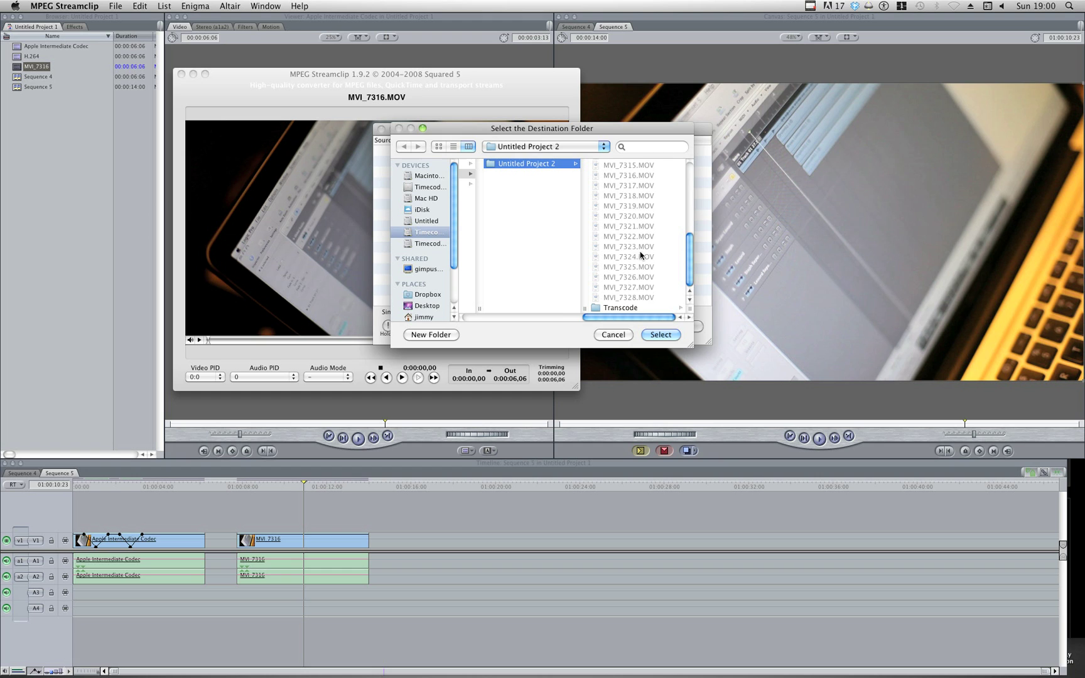
left_click(621, 308)
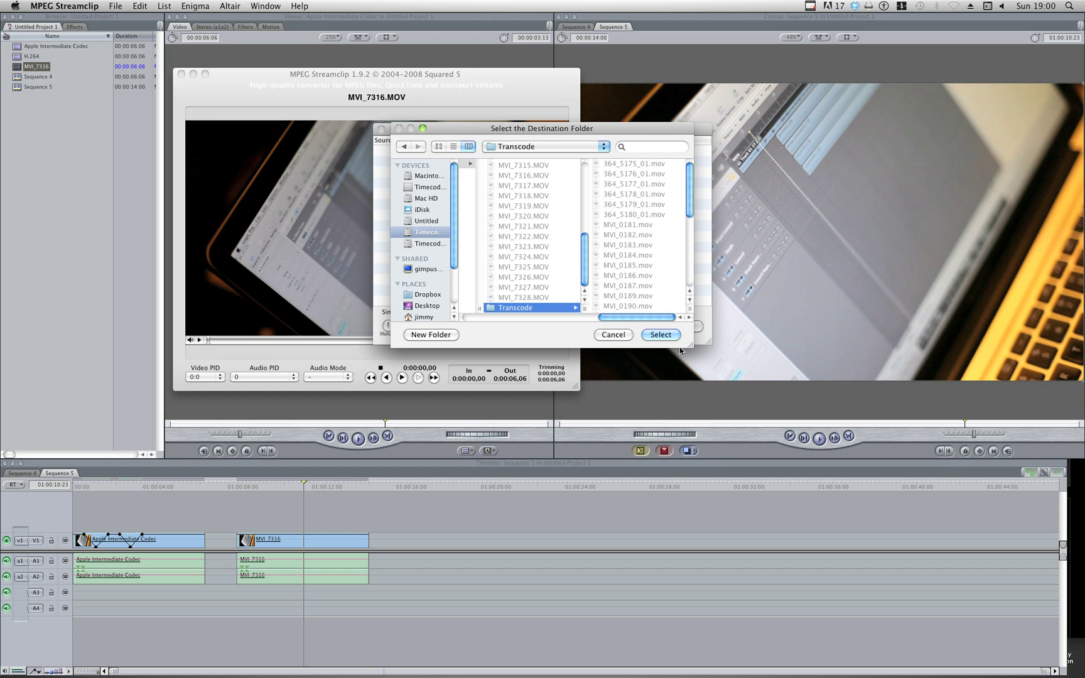
left_click(659, 335)
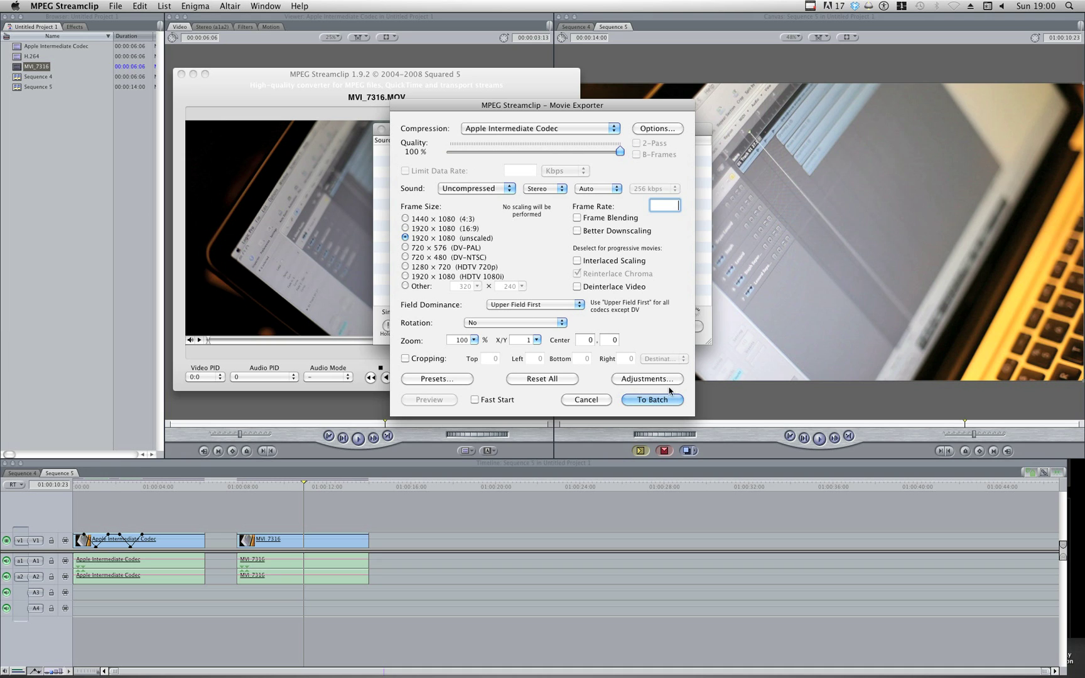
left_click(653, 399)
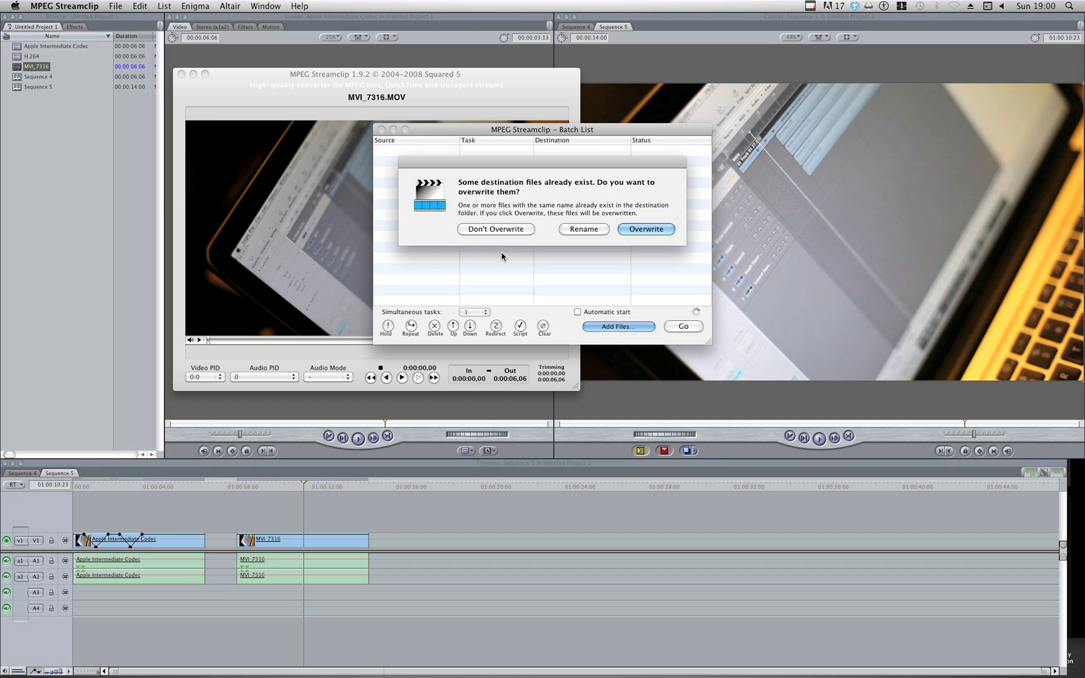
- Overwrite the existing output files, review the queued exports, and close the Batch List
left_click(643, 230)
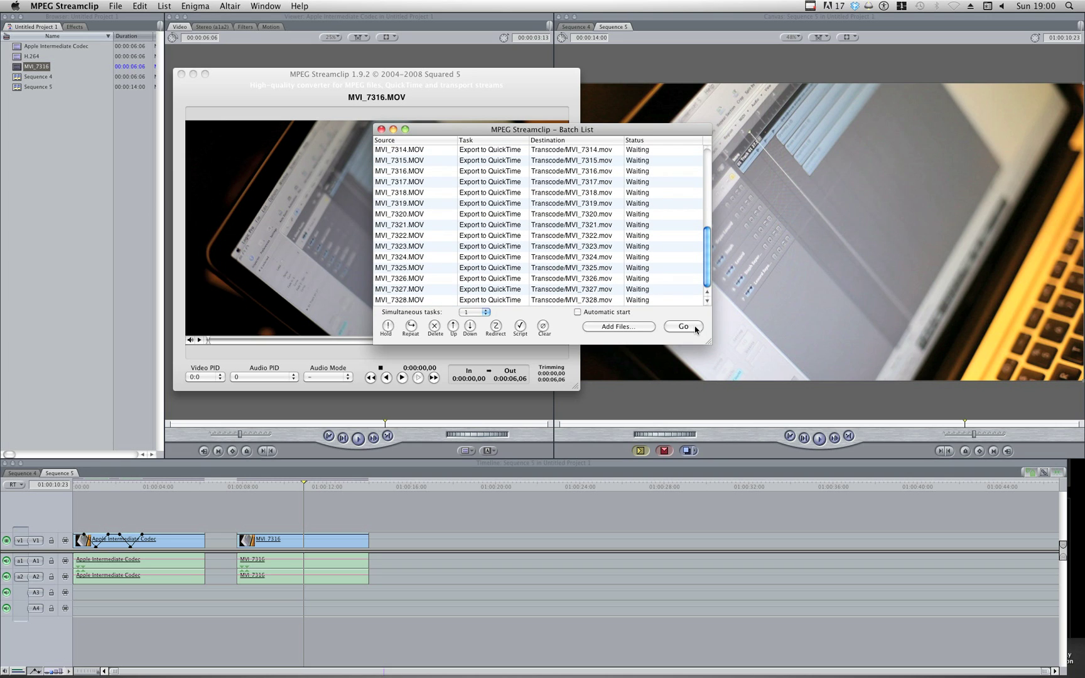
scroll(626, 280, "up", 2)
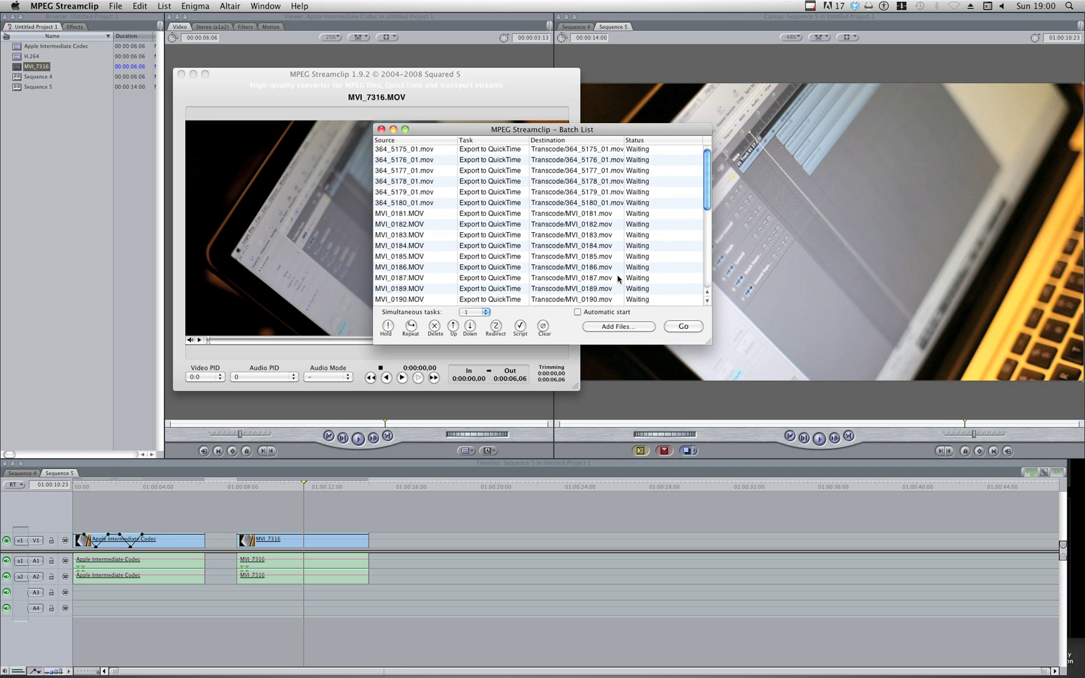
left_click_drag(514, 129, 445, 101)
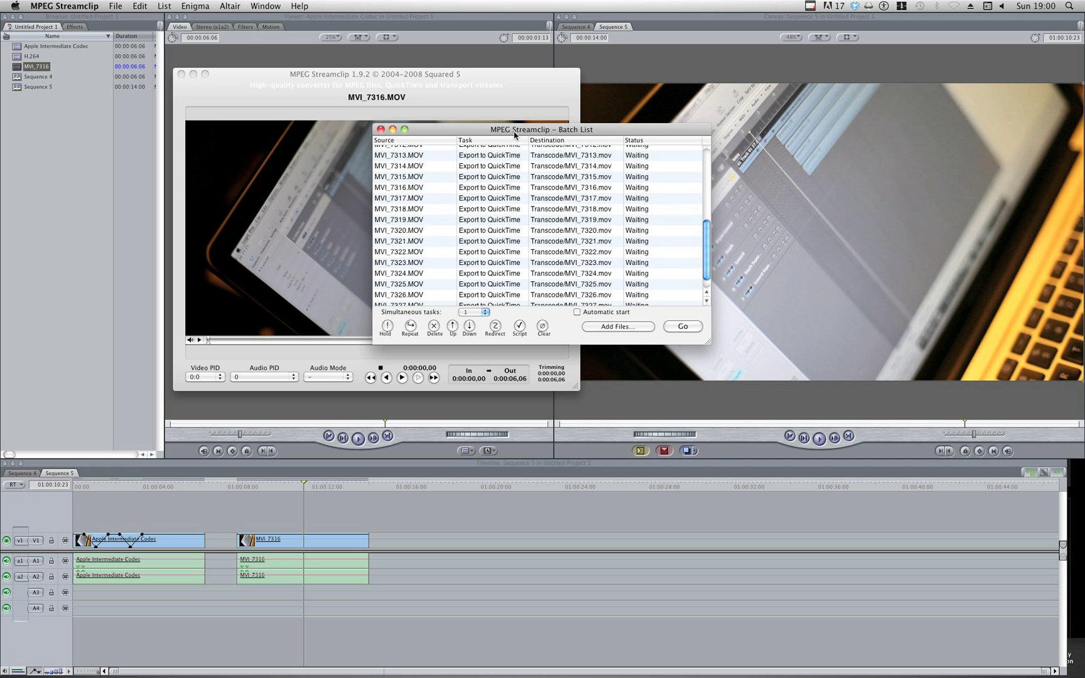
scroll(447, 177, "up", 10)
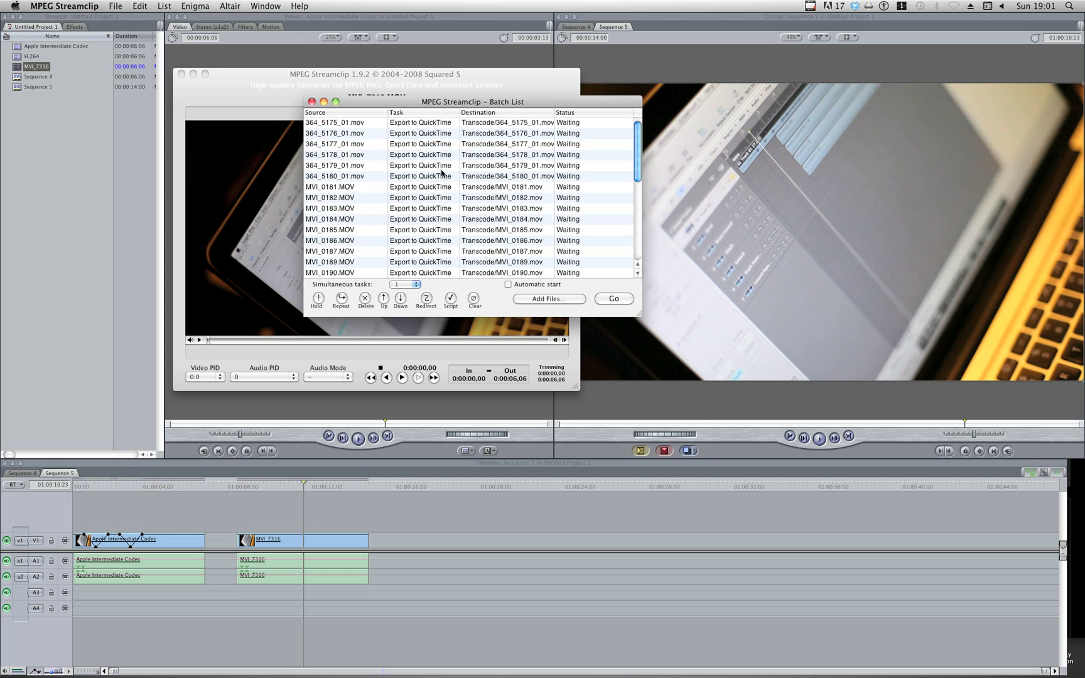
left_click(312, 101)
- Minimise the MPEG Streamclip window and deselect MVI_7316 in Final Cut Pro's project list
left_click_drag(220, 75, 413, 65)
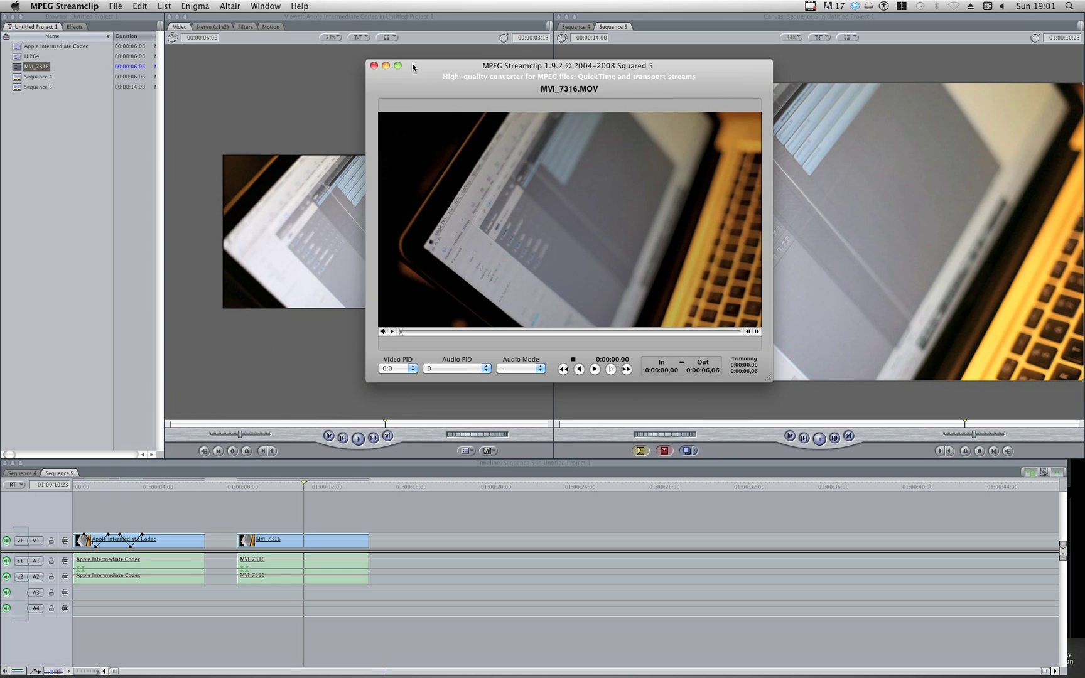
left_click(385, 65)
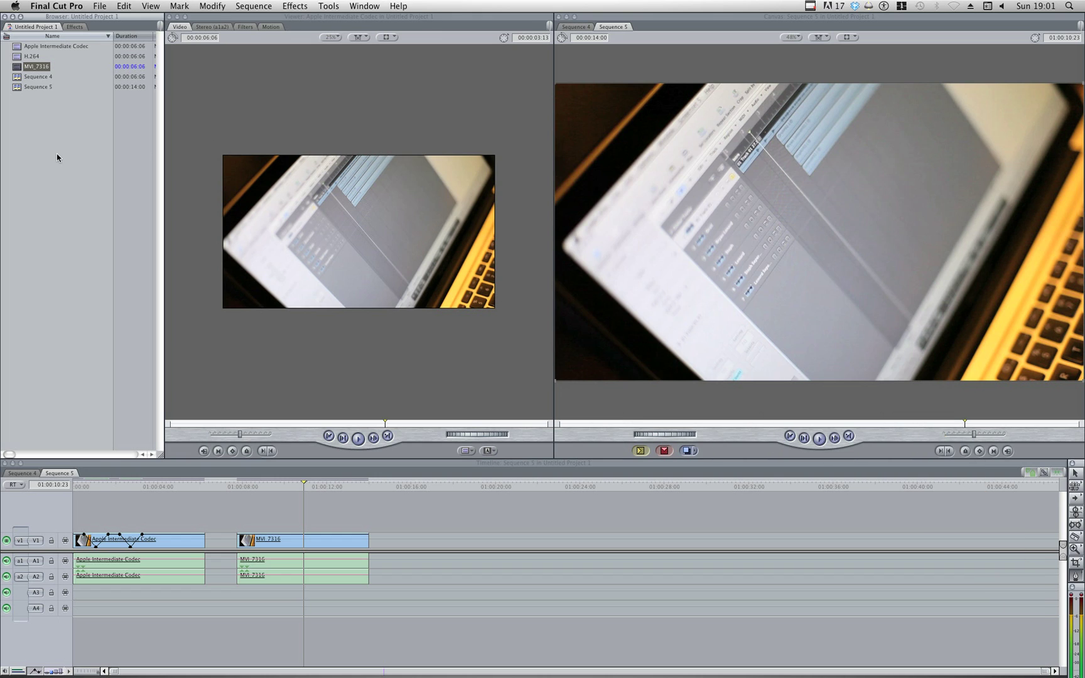
left_click(56, 153)
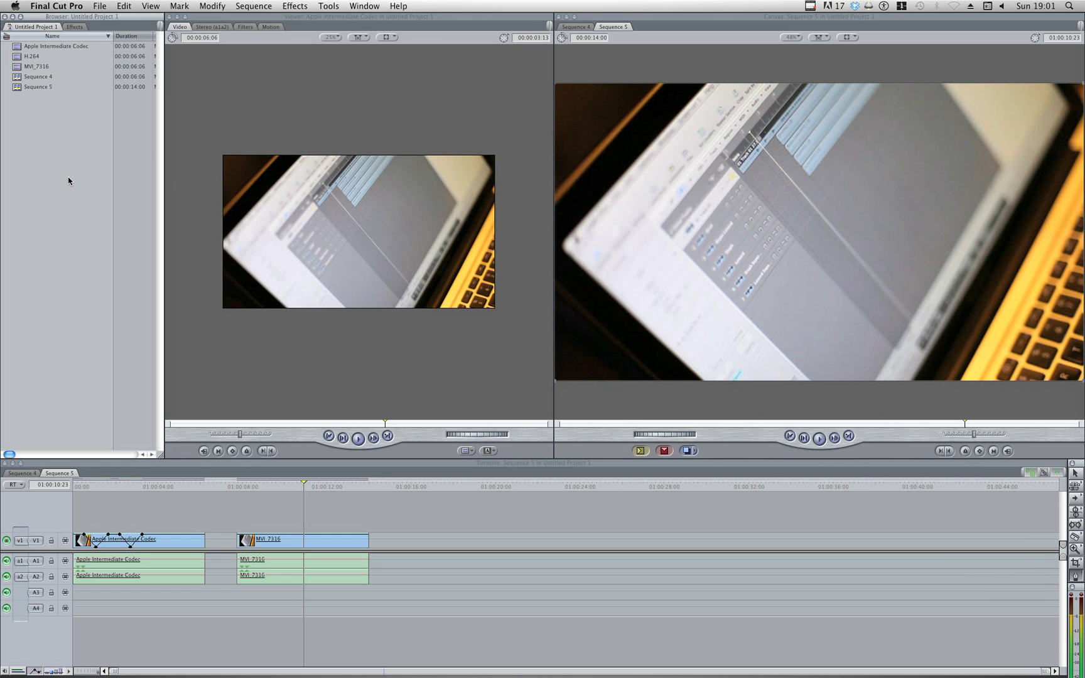